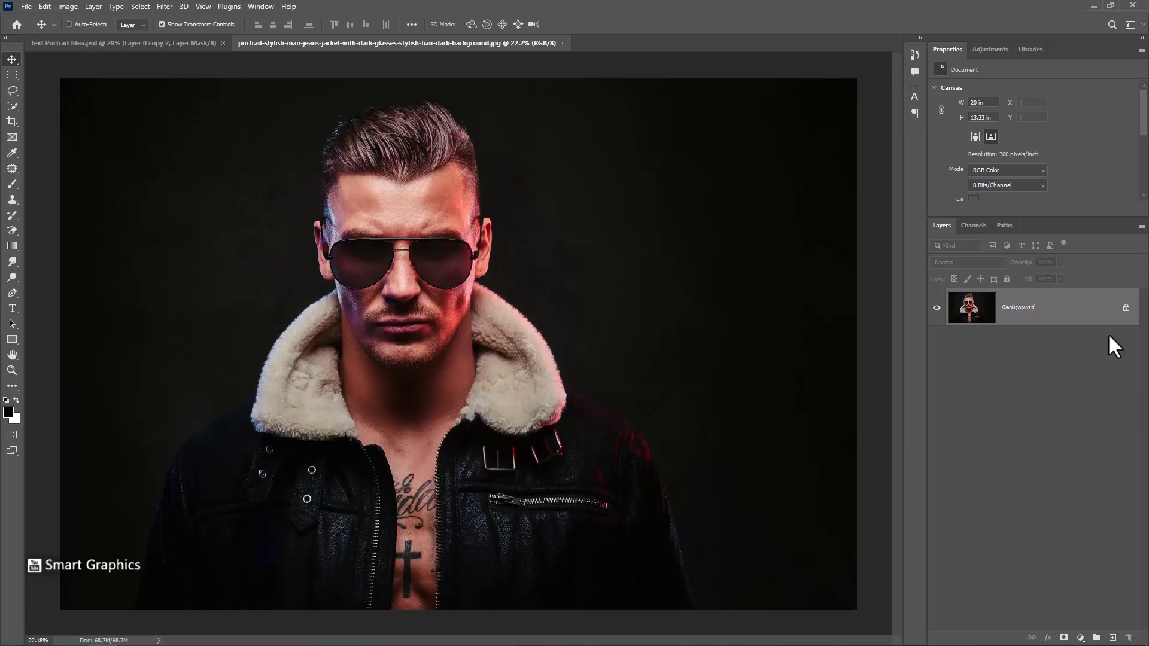
# - Duplicate the Background layer and start a pen path at the jaw, curving down to the chin
pyautogui.moveTo(1101, 310); pyautogui.dragTo(1112, 636)
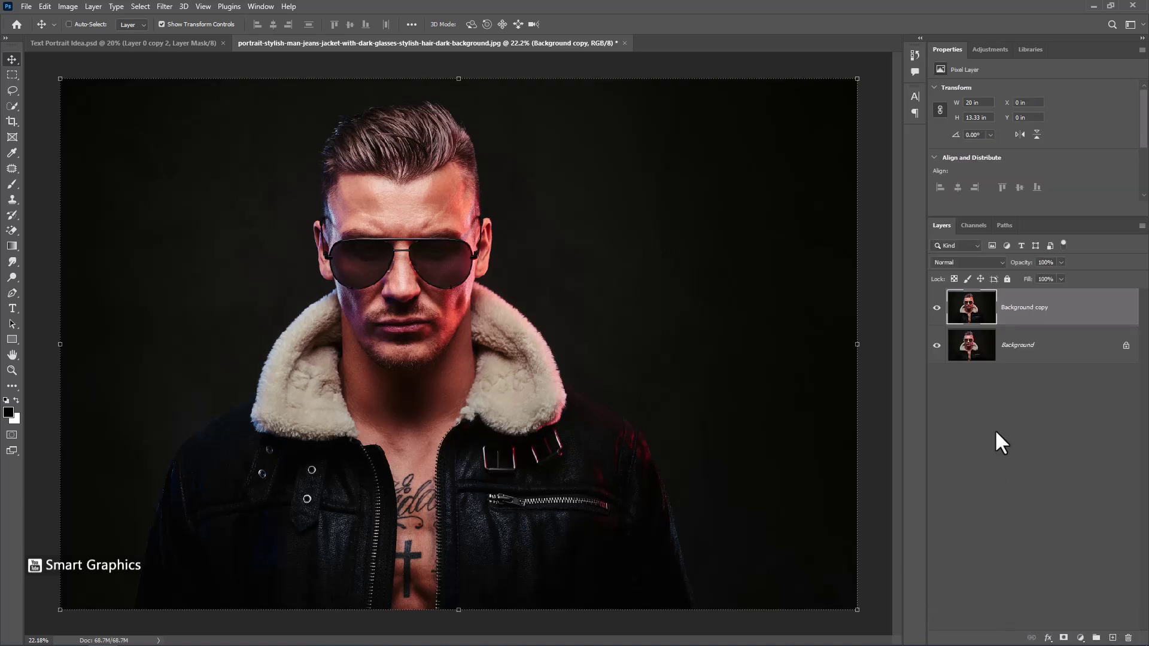
pyautogui.click(13, 292)
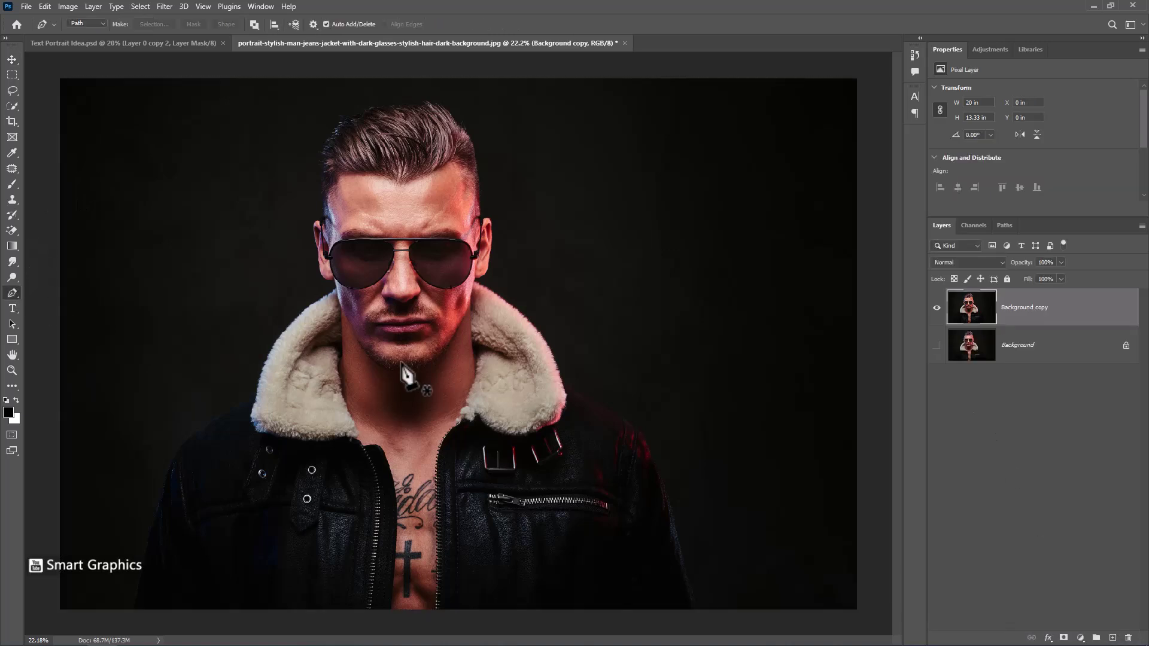
pyautogui.click(475, 280)
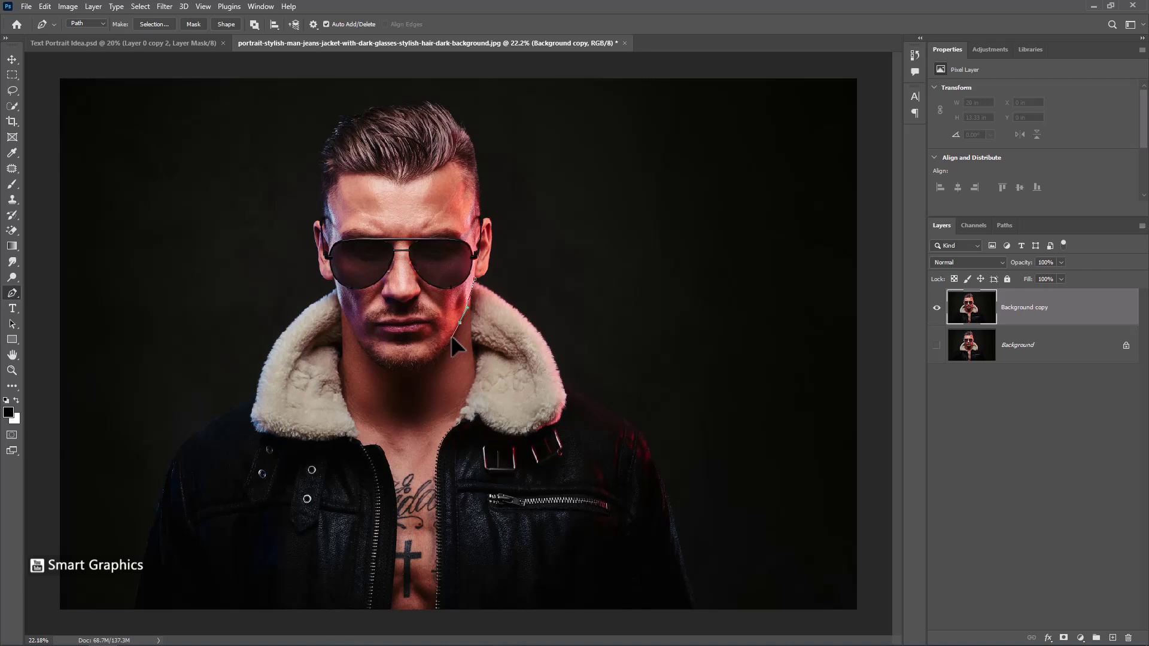
pyautogui.moveTo(388, 369); pyautogui.dragTo(339, 358)
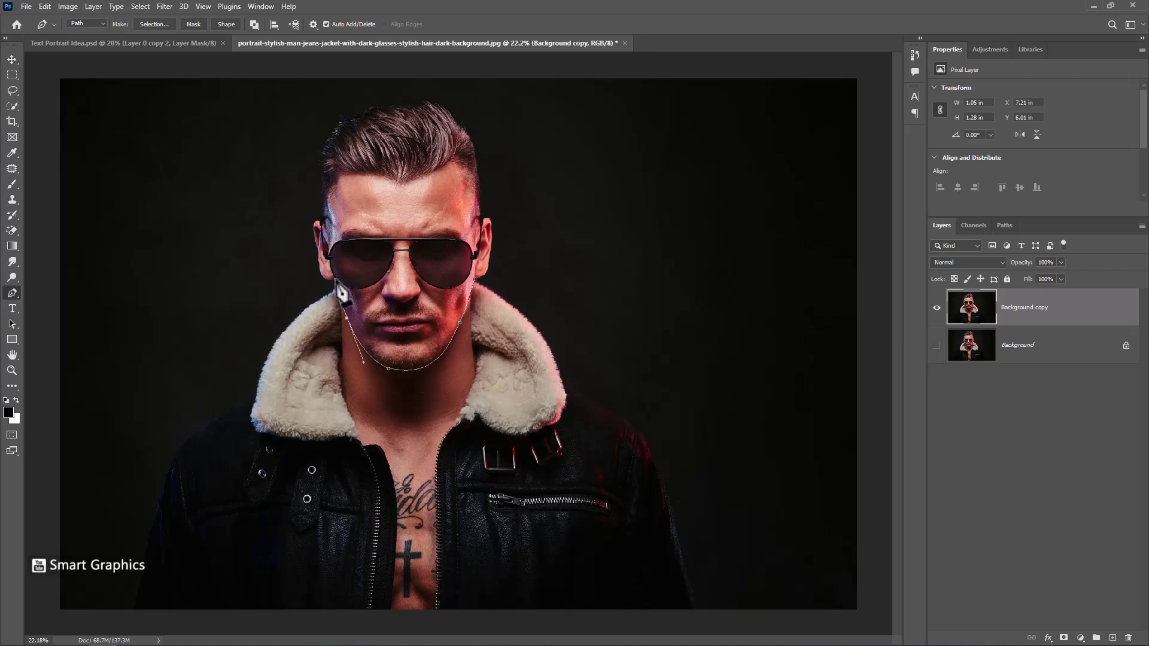
# - Continue the path over the top of the head, down the side, around the ear and back to the jaw
pyautogui.scroll(3, 337, 283)
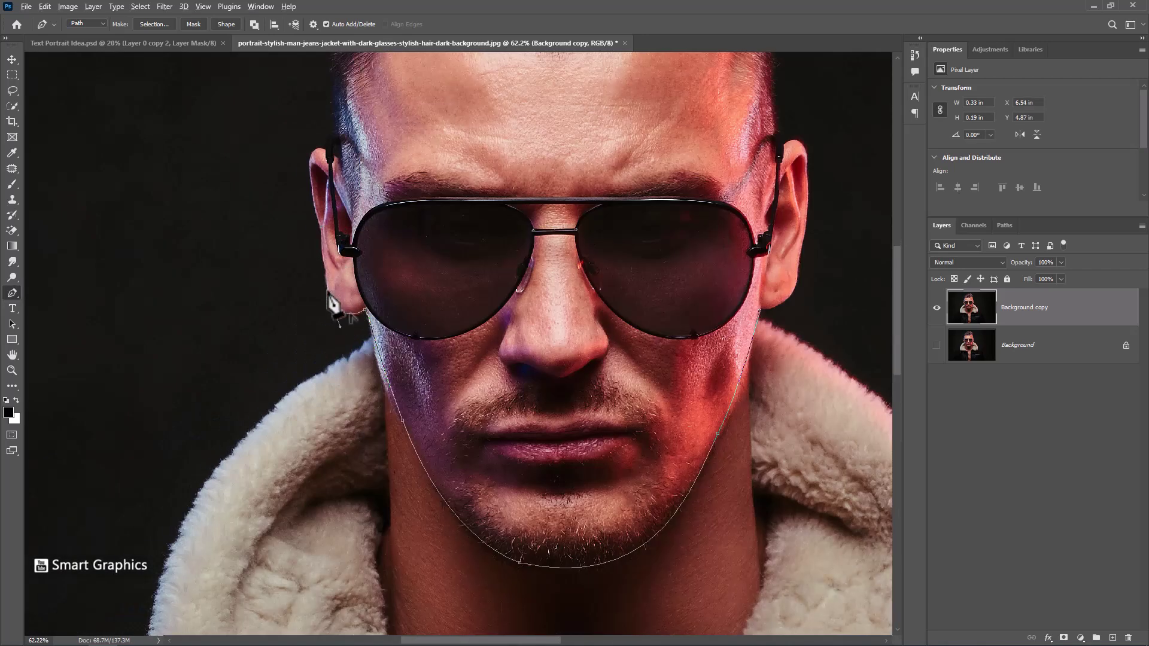
pyautogui.scroll(-3, 337, 144)
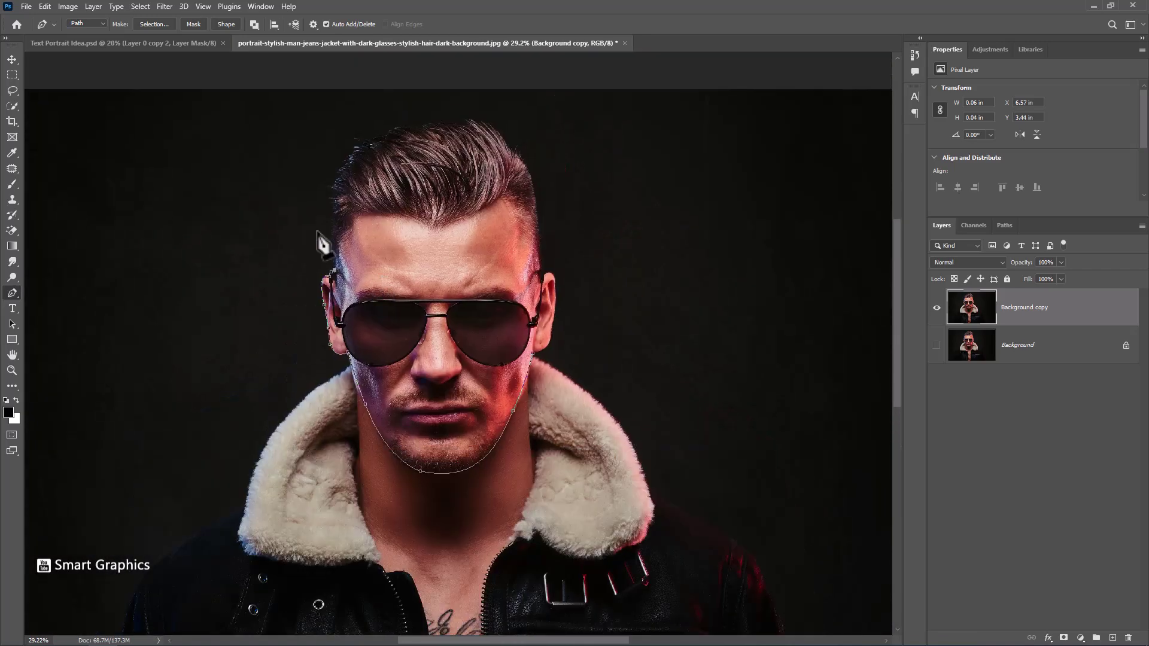
pyautogui.click(385, 113)
pyautogui.click(520, 142)
pyautogui.click(544, 256)
pyautogui.scroll(4, 554, 293)
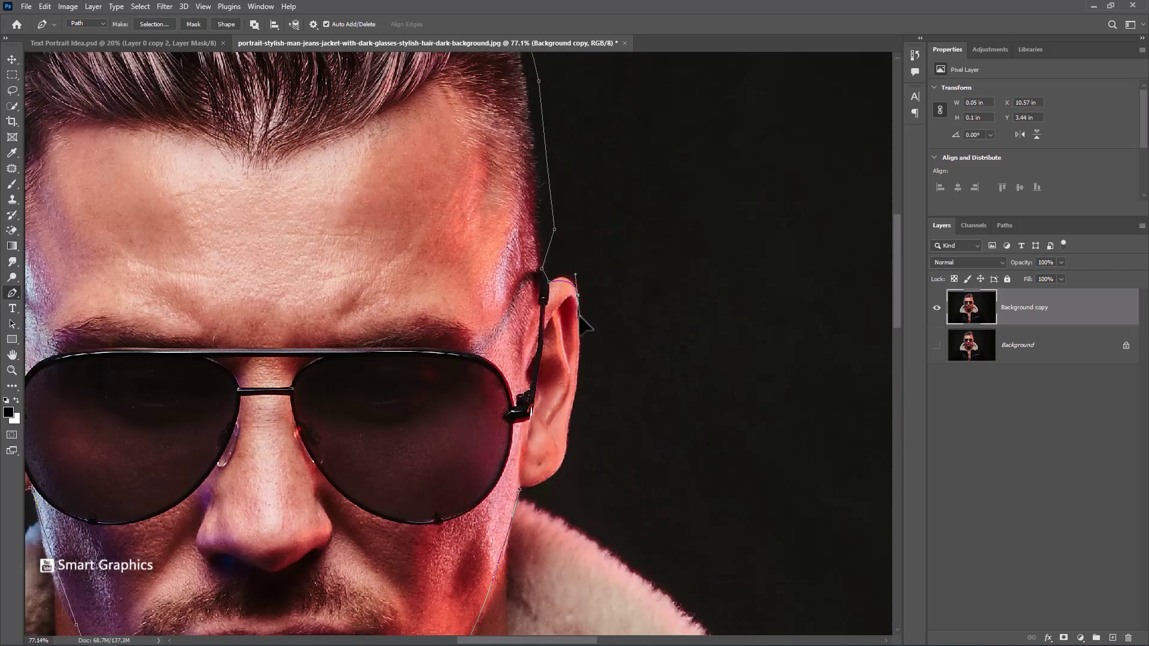
pyautogui.moveTo(572, 413); pyautogui.dragTo(574, 457)
pyautogui.click(519, 489)
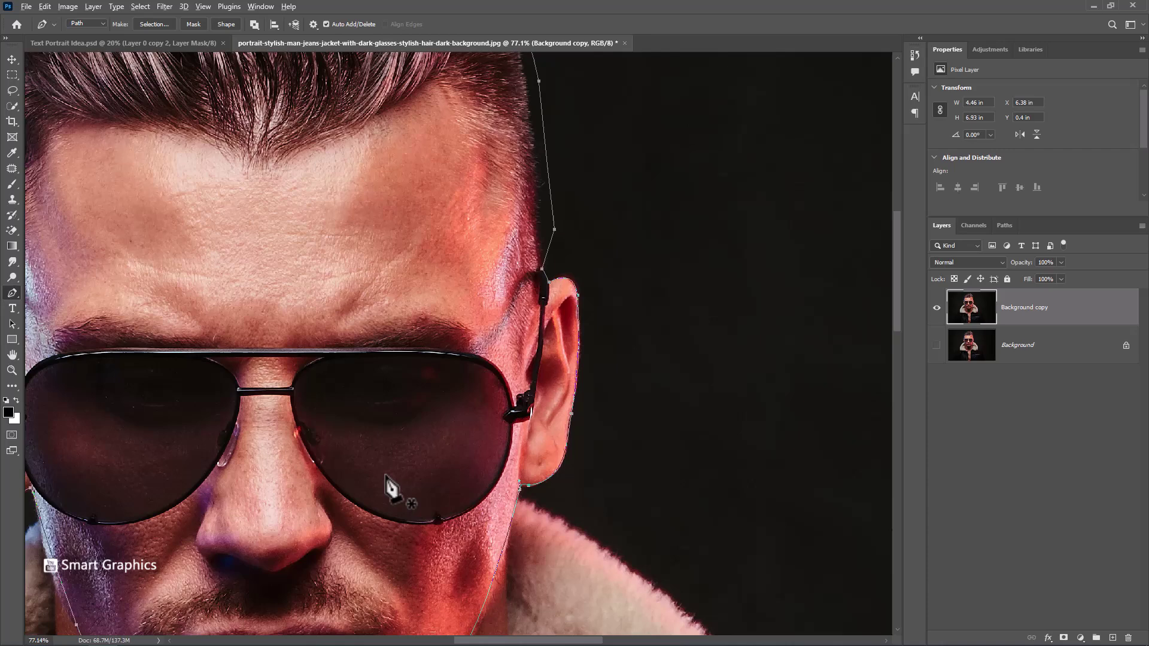
pyautogui.scroll(-3, 387, 478)
# - Convert the closed head path into an active selection with Make Selection
pyautogui.rightClick(360, 365)
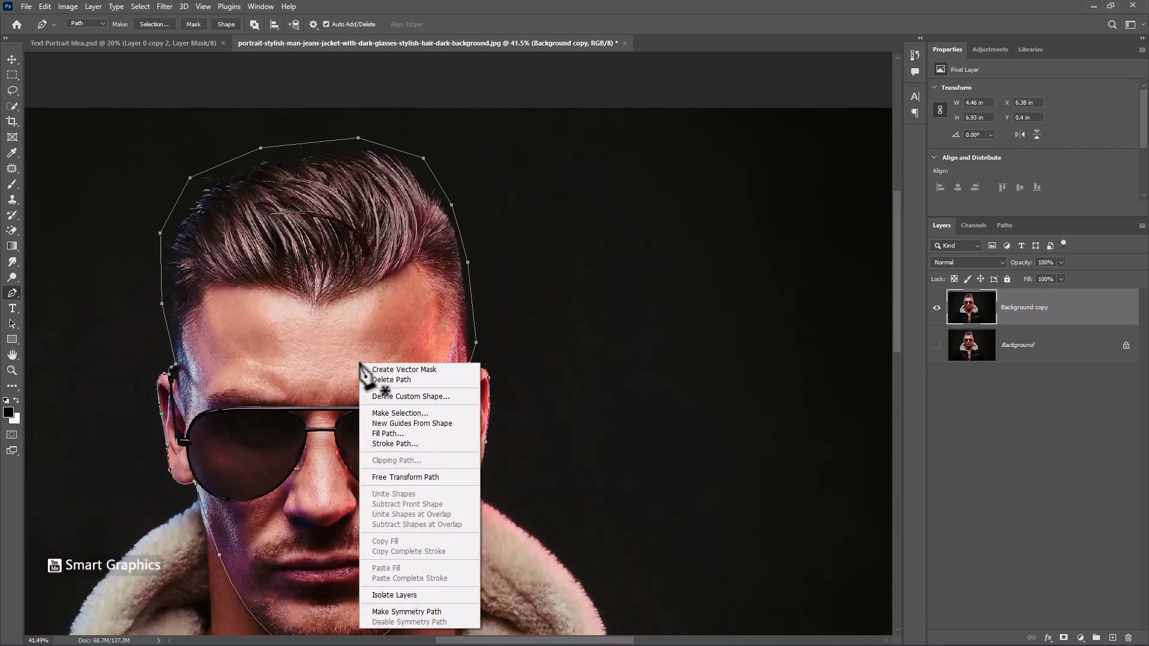
pyautogui.click(397, 414)
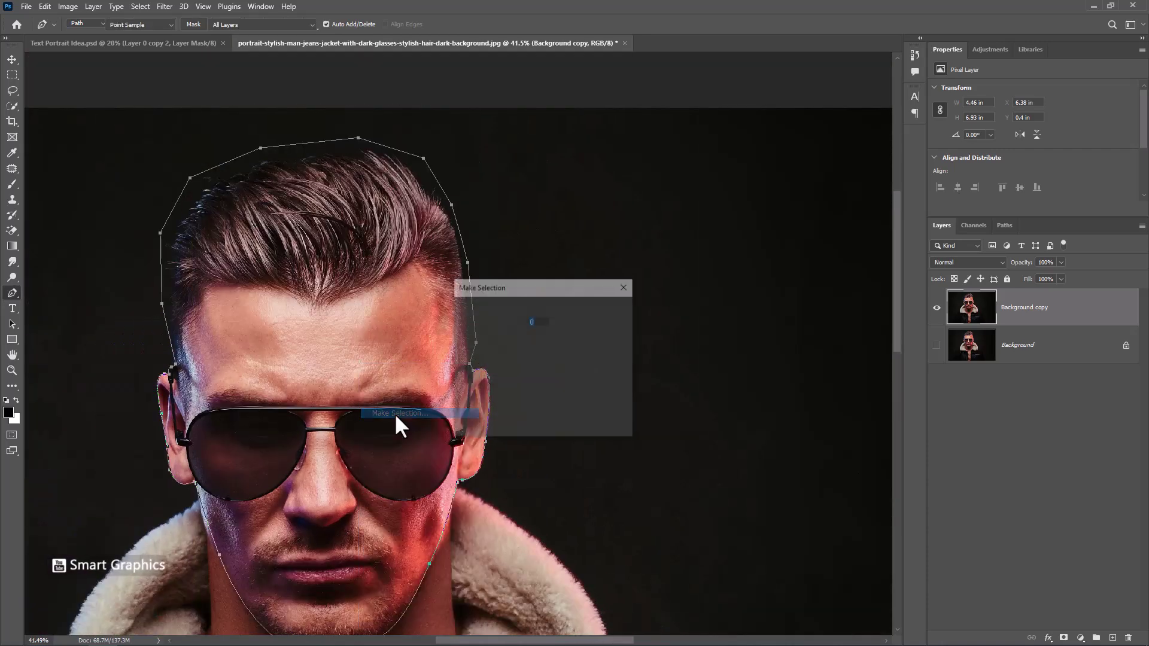
pyautogui.click(609, 313)
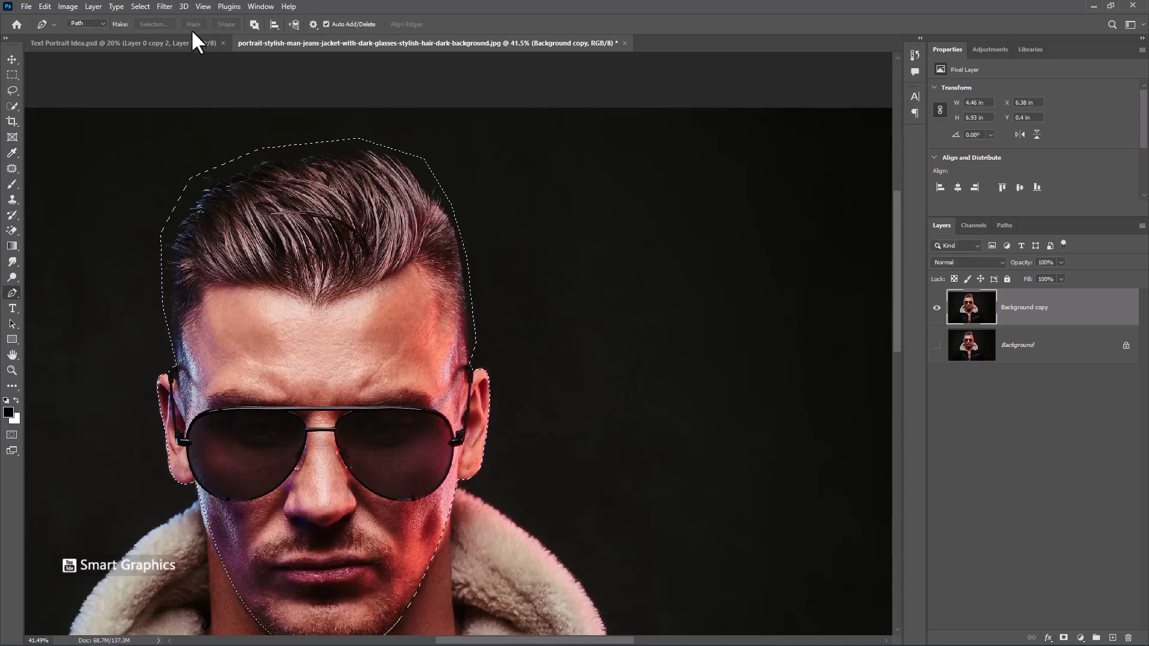
pyautogui.click(149, 7)
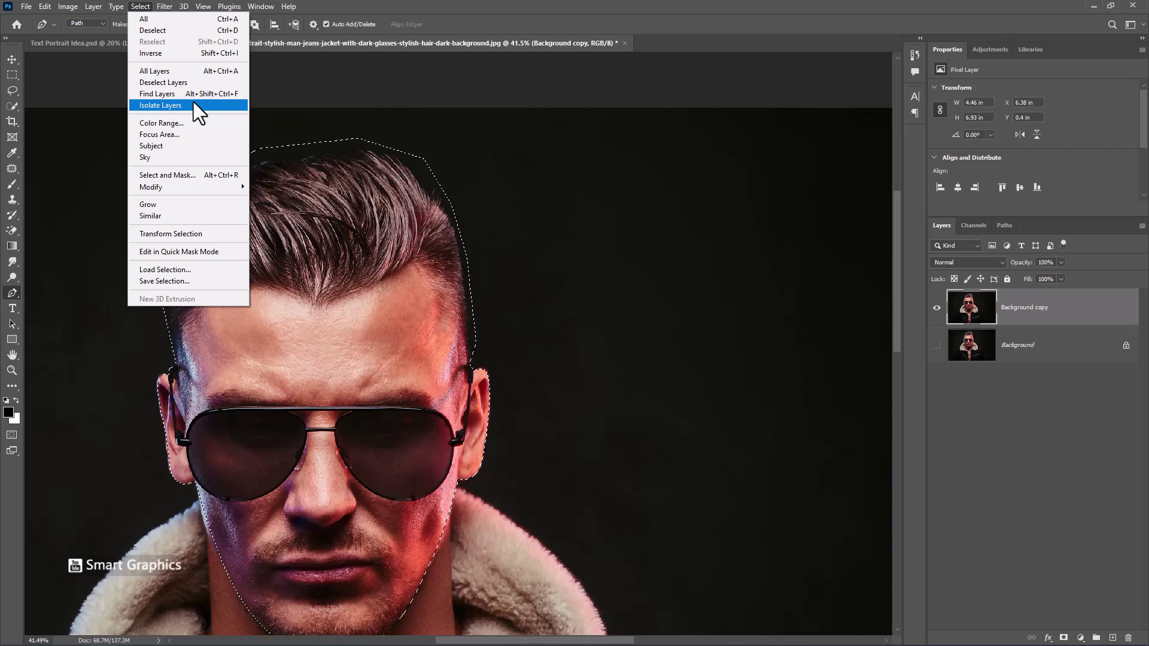
# - In Select and Mask, enable Smart Radius, set Smooth to 13, and switch to Color Aware mode
pyautogui.click(167, 175)
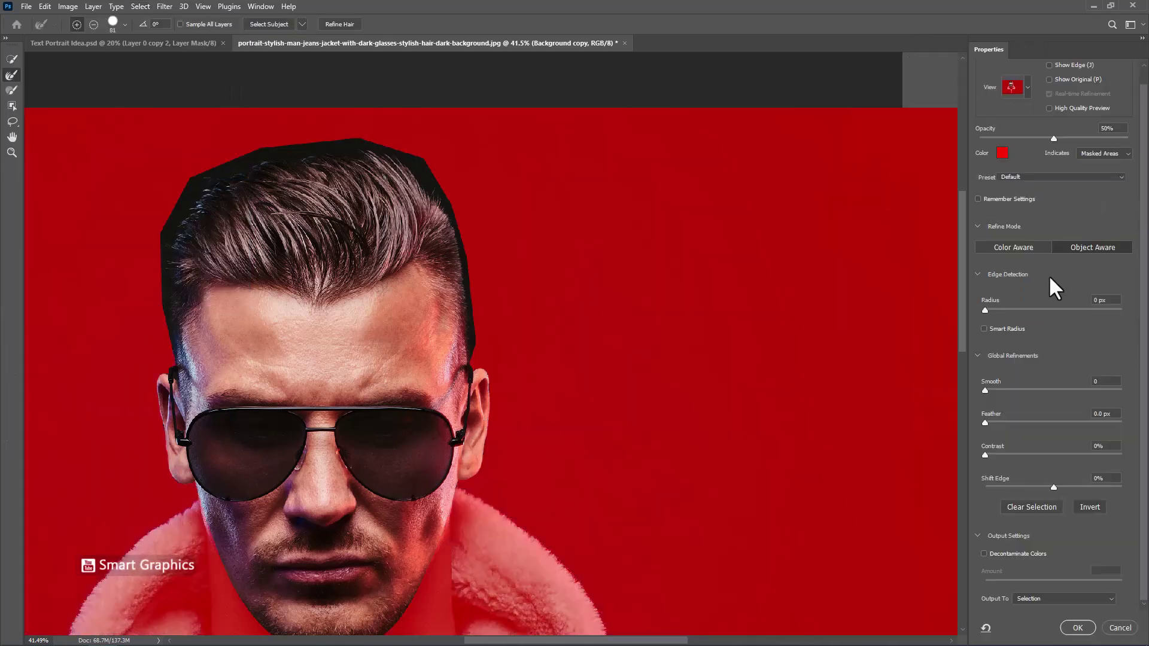
pyautogui.click(1000, 328)
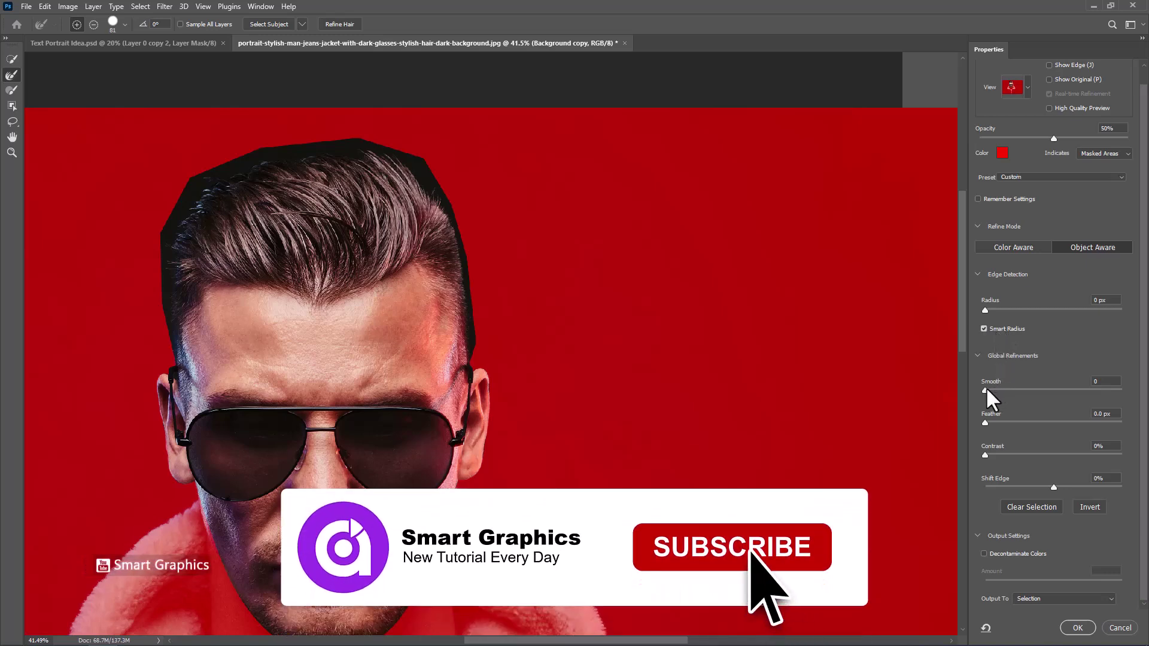
pyautogui.moveTo(986, 389); pyautogui.dragTo(1003, 389)
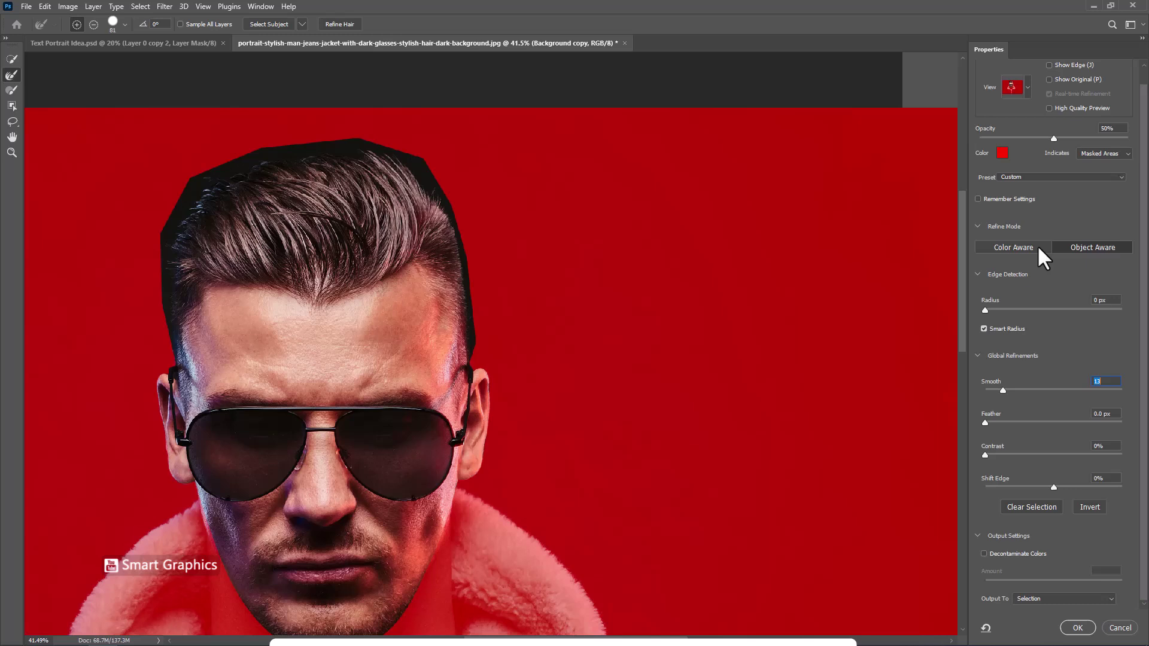
pyautogui.click(1036, 245)
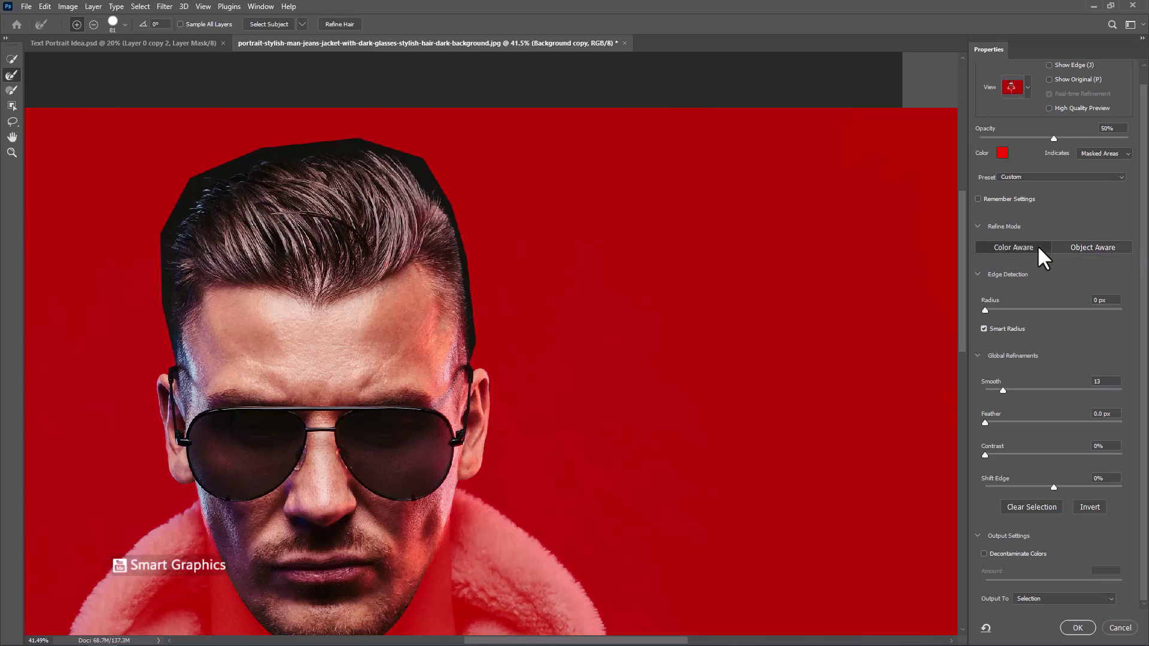
pyautogui.click(528, 249)
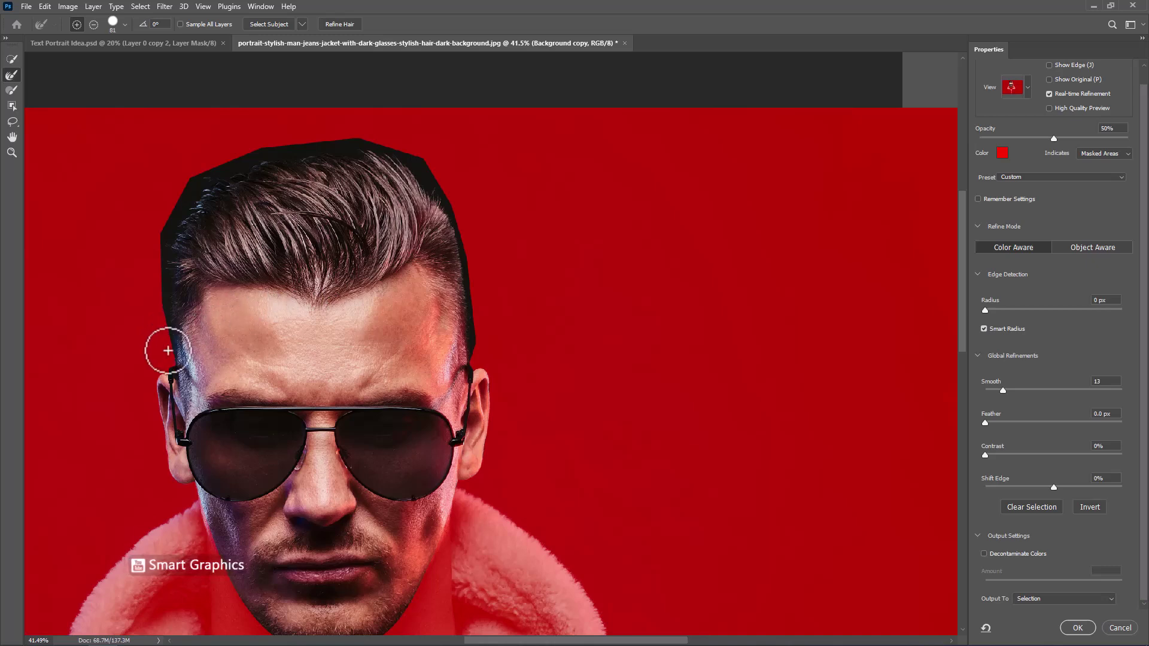
# - Refine the hair edges on the left side and top, and output the result to a layer mask
pyautogui.moveTo(168, 337); pyautogui.dragTo(149, 323)
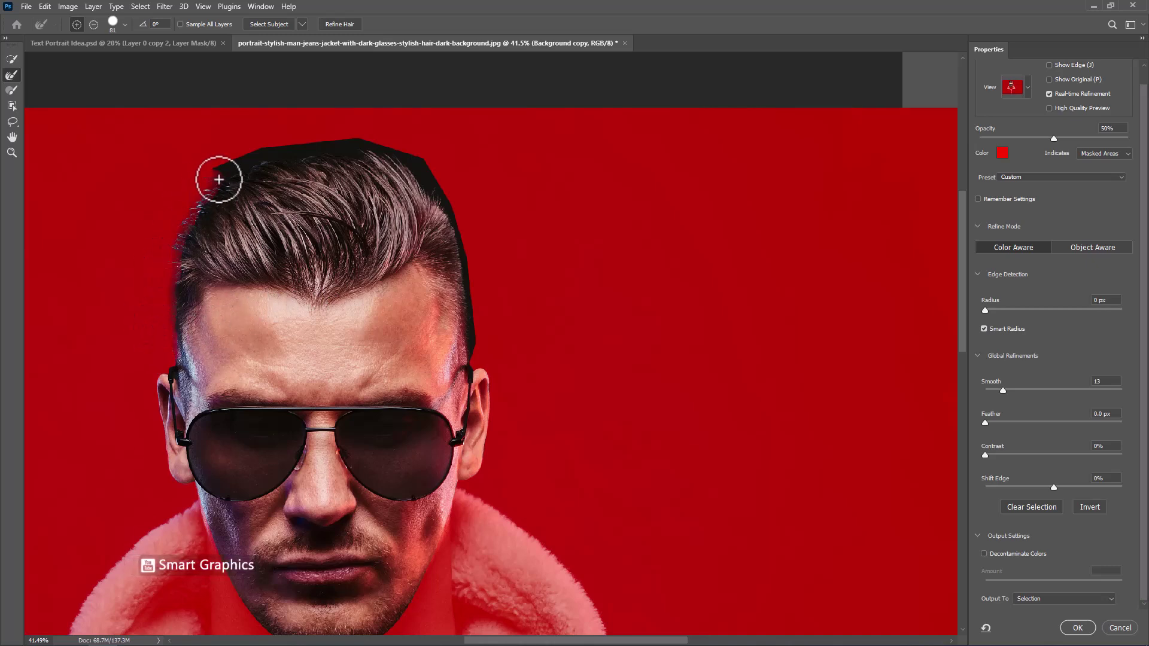
pyautogui.press(']')
pyautogui.press(']')
pyautogui.press(']')
pyautogui.press(']')
pyautogui.press(']')
pyautogui.moveTo(405, 155)
pyautogui.mouseDown()
pyautogui.moveTo(475, 257)
pyautogui.moveTo(500, 341)
pyautogui.mouseUp()
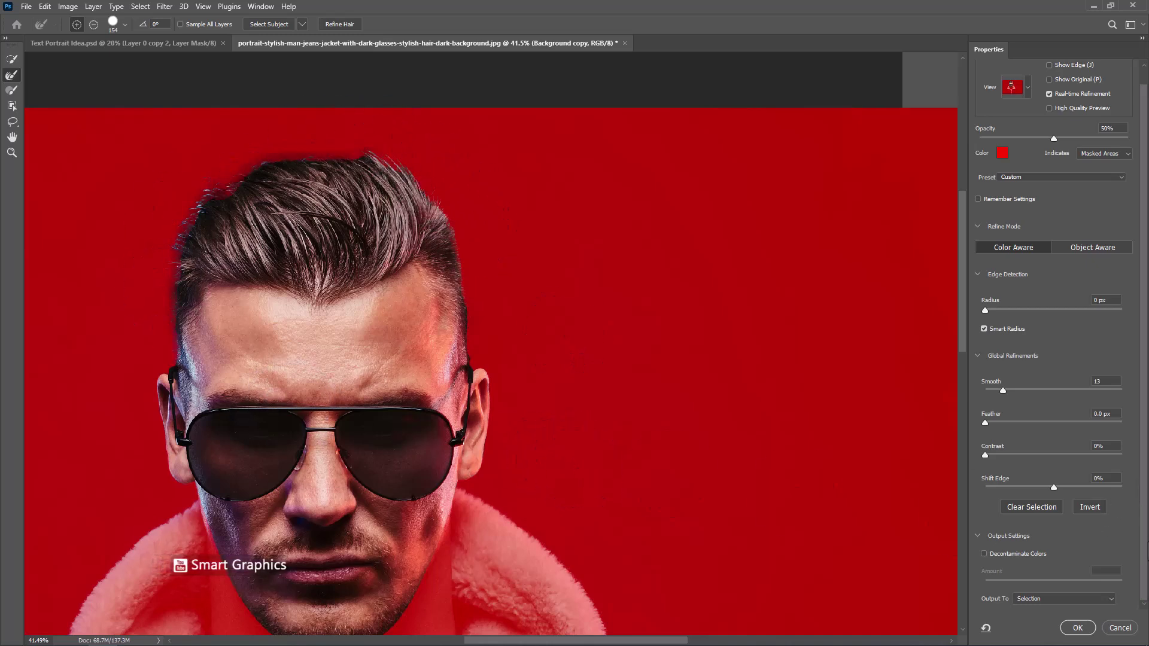
pyautogui.click(1093, 598)
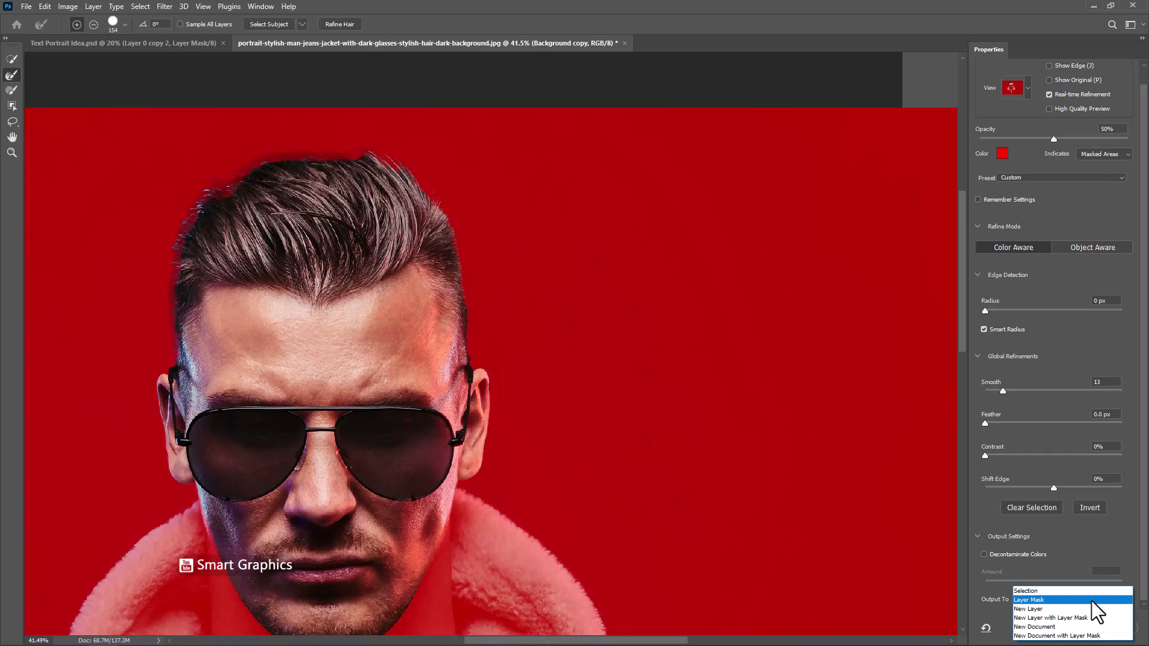
pyautogui.click(1030, 599)
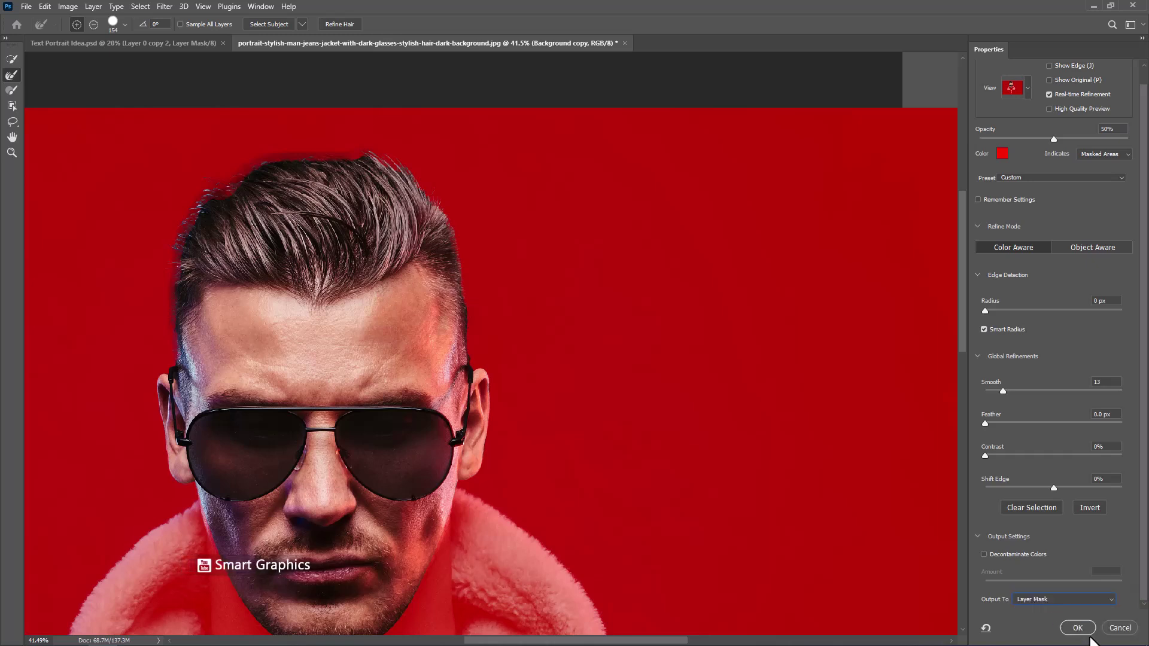
pyautogui.press('Escape')
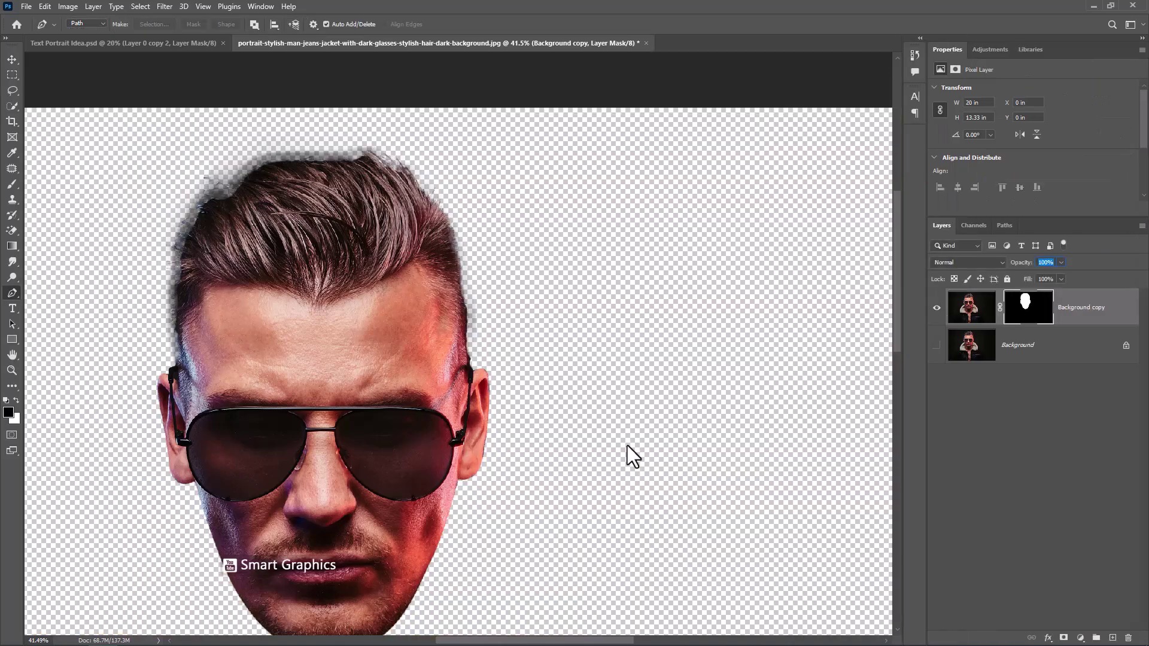
# - Convert the masked Background copy layer into a Smart Object
pyautogui.rightClick(1076, 323)
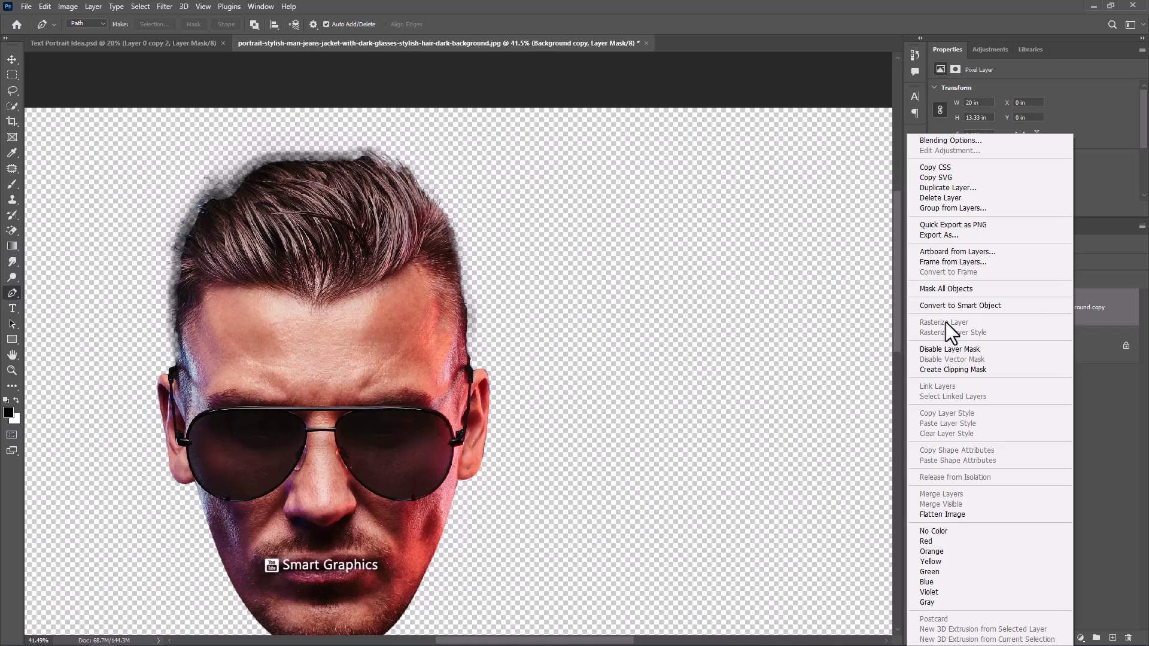
pyautogui.click(944, 305)
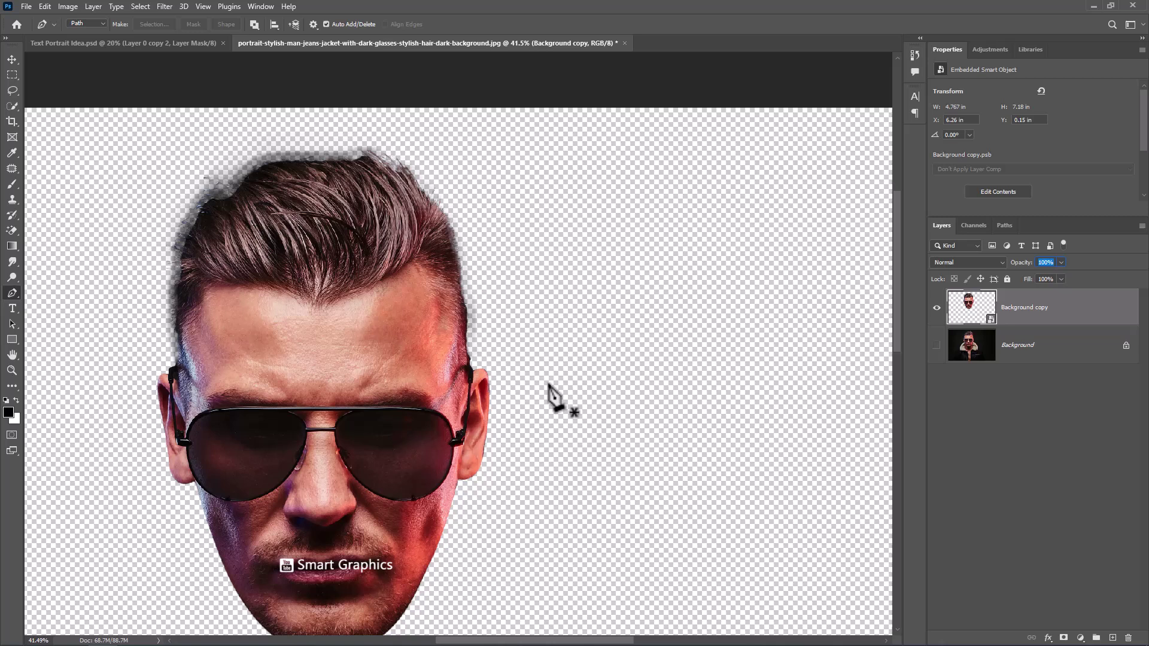
pyautogui.press('v')
pyautogui.scroll(-5, 486, 418)
pyautogui.scroll(1, 487, 423)
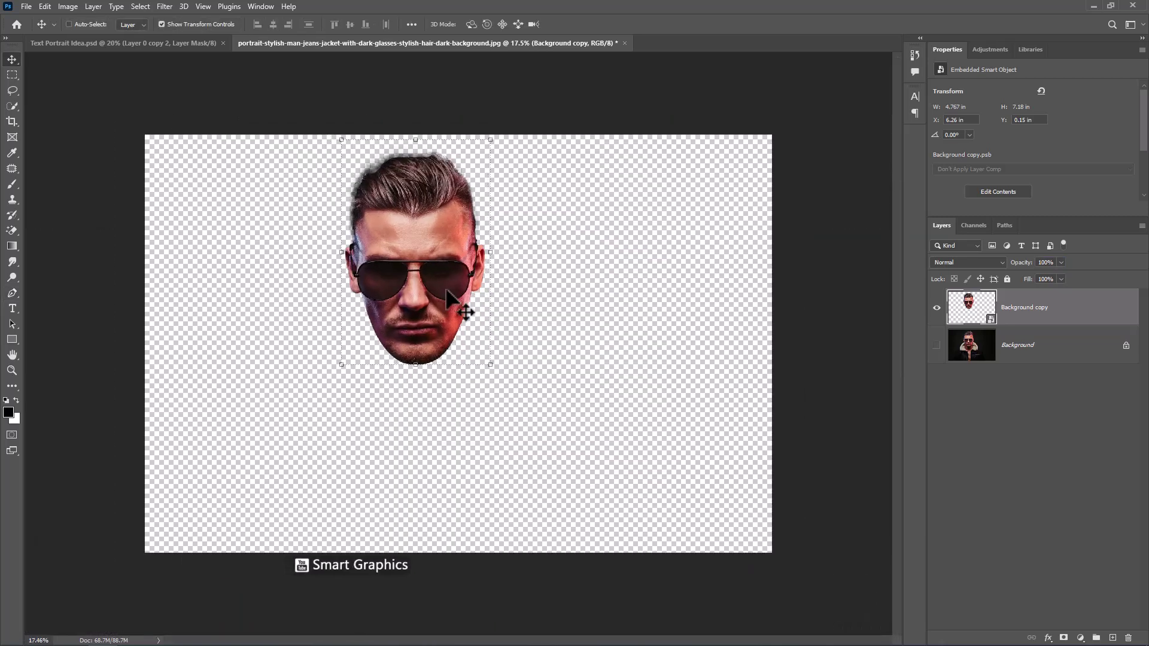
# - Move the cut-out head down and right, and scale it up to about 137%
pyautogui.moveTo(448, 292); pyautogui.dragTo(460, 334)
pyautogui.hotkey('ctrl', 't')
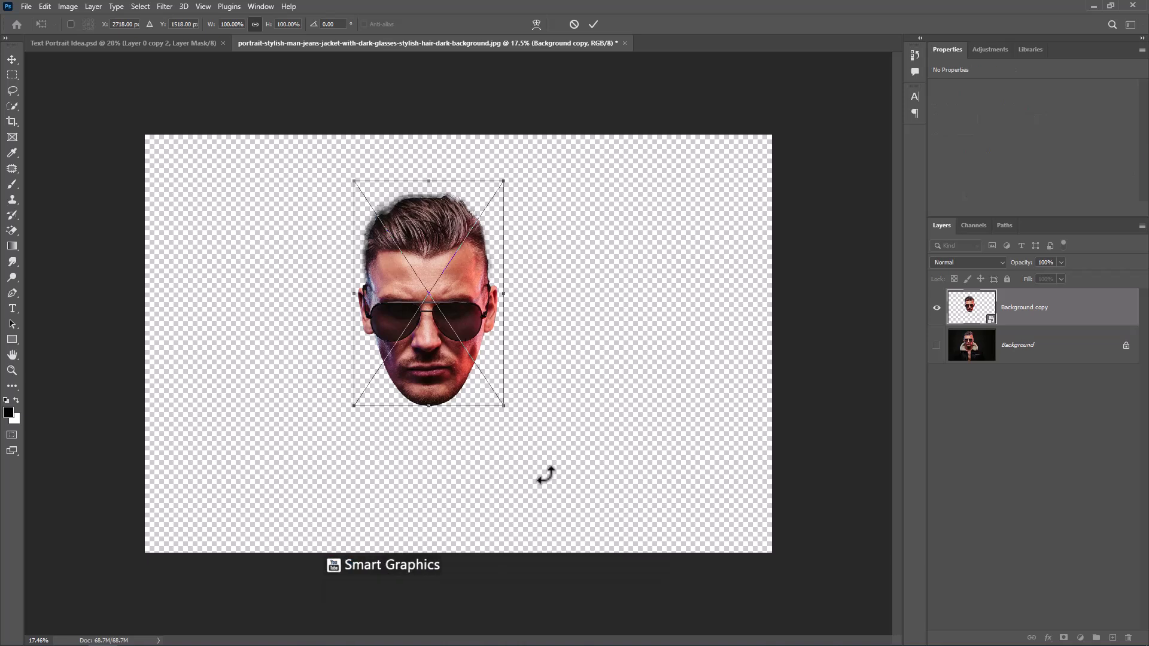
pyautogui.moveTo(508, 405); pyautogui.dragTo(570, 480)
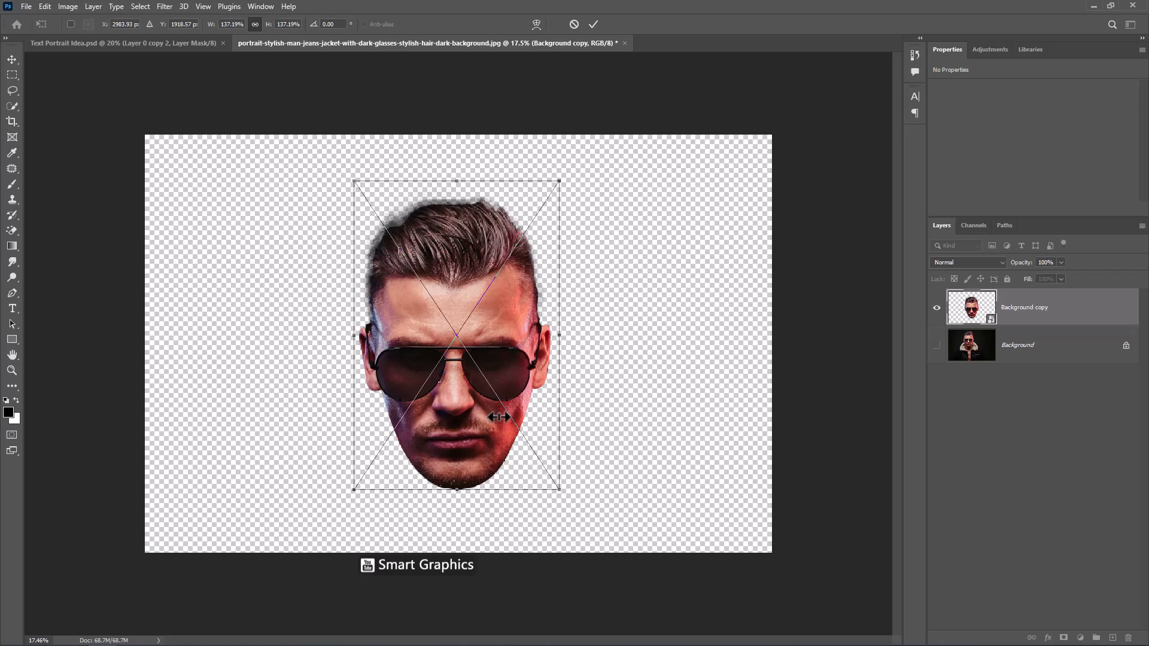
pyautogui.moveTo(487, 410); pyautogui.dragTo(500, 418)
pyautogui.press('Return')
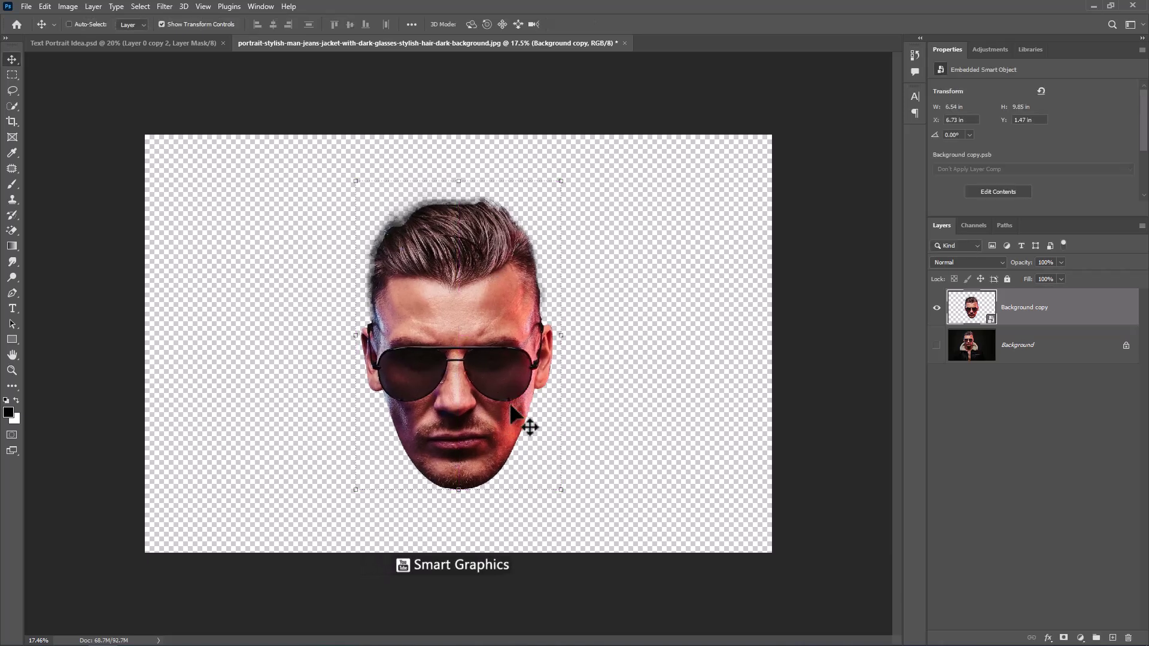
# - Add a near-white #f1f1f1 Solid Color fill layer above the Background layer
pyautogui.click(1044, 353)
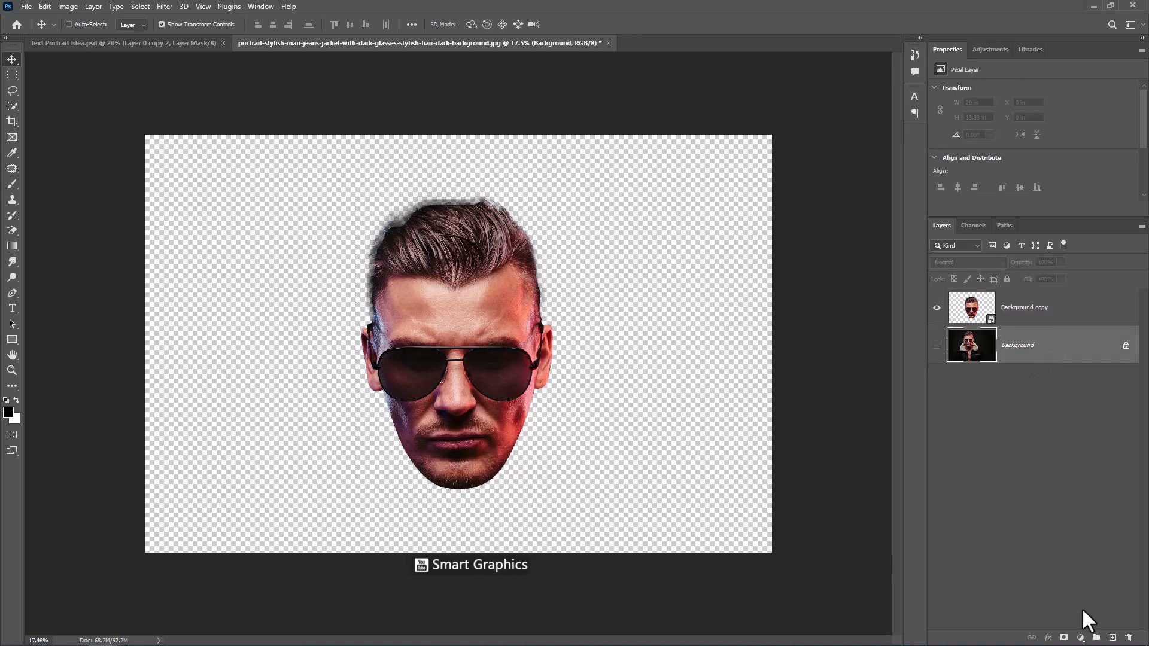
pyautogui.click(1080, 637)
pyautogui.click(1066, 428)
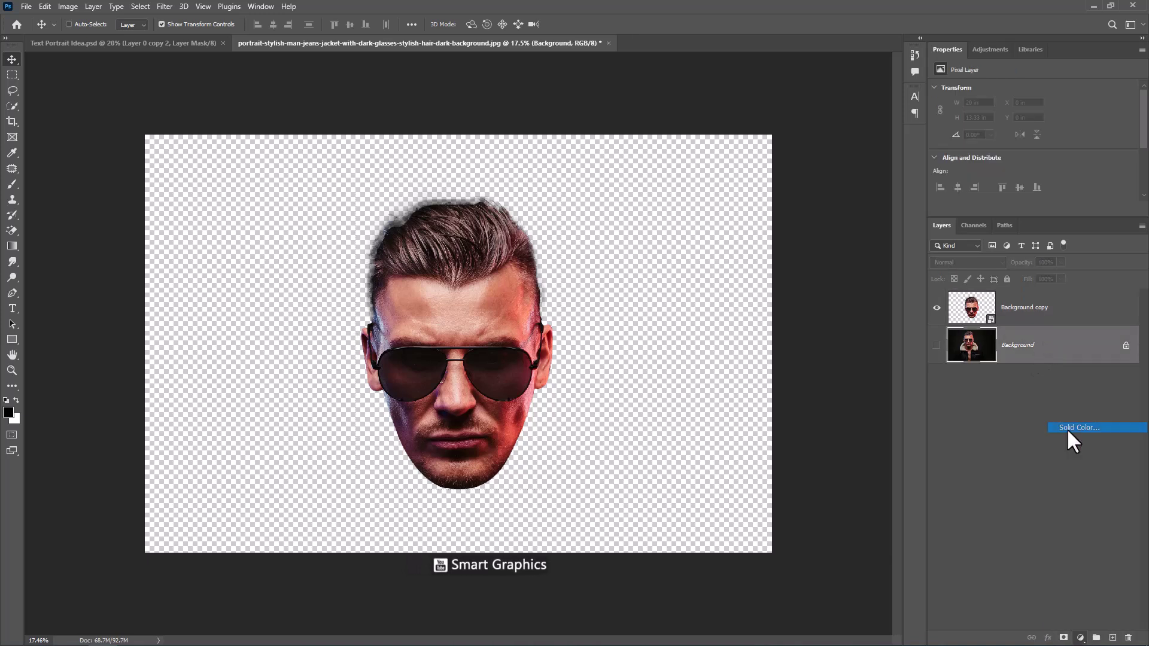
pyautogui.moveTo(590, 166); pyautogui.dragTo(538, 109)
pyautogui.click(788, 101)
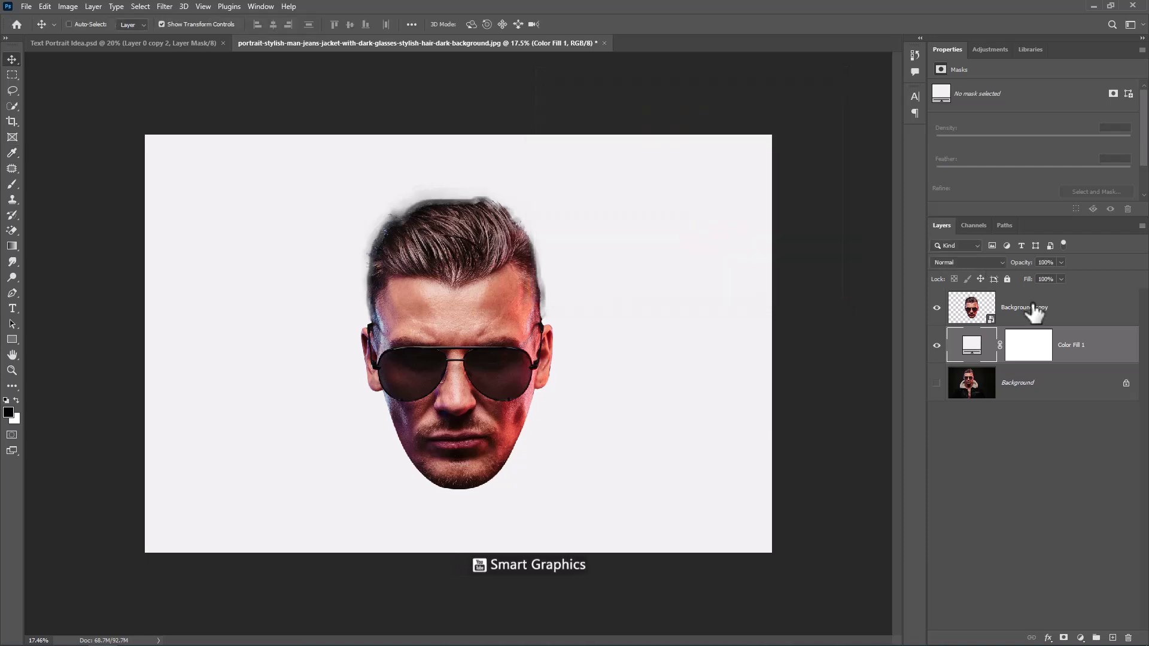
pyautogui.click(1033, 307)
# - Show rulers and place a vertical guide down the middle of the face
pyautogui.click(202, 7)
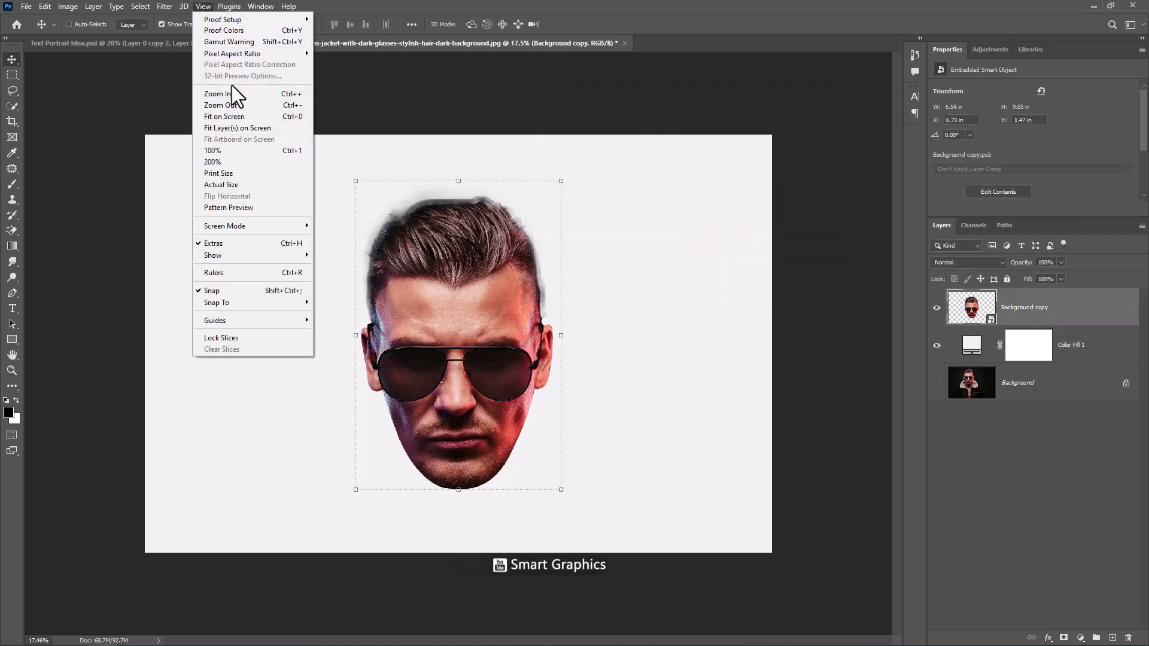
pyautogui.click(224, 274)
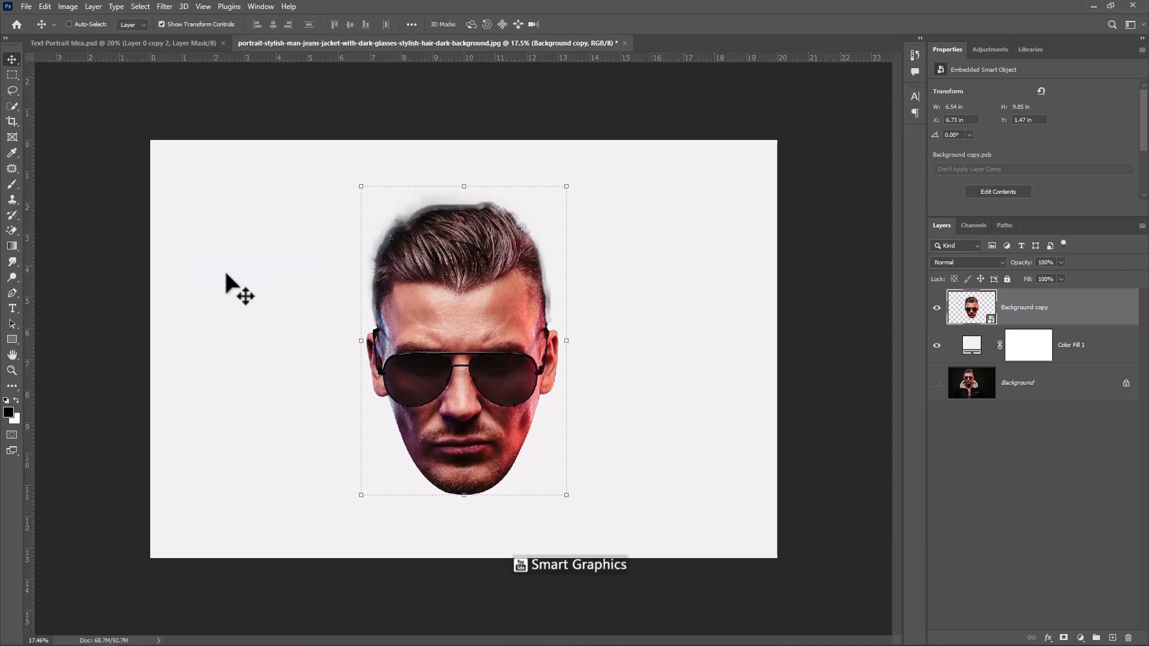
pyautogui.moveTo(28, 385); pyautogui.dragTo(463, 452)
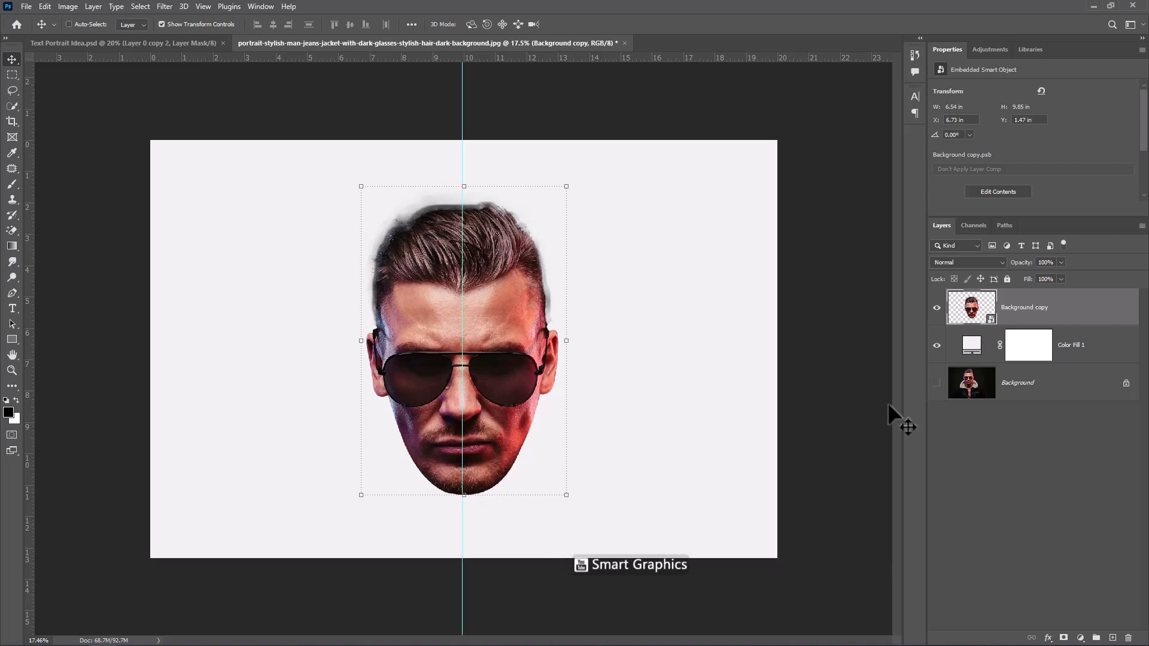
pyautogui.click(12, 308)
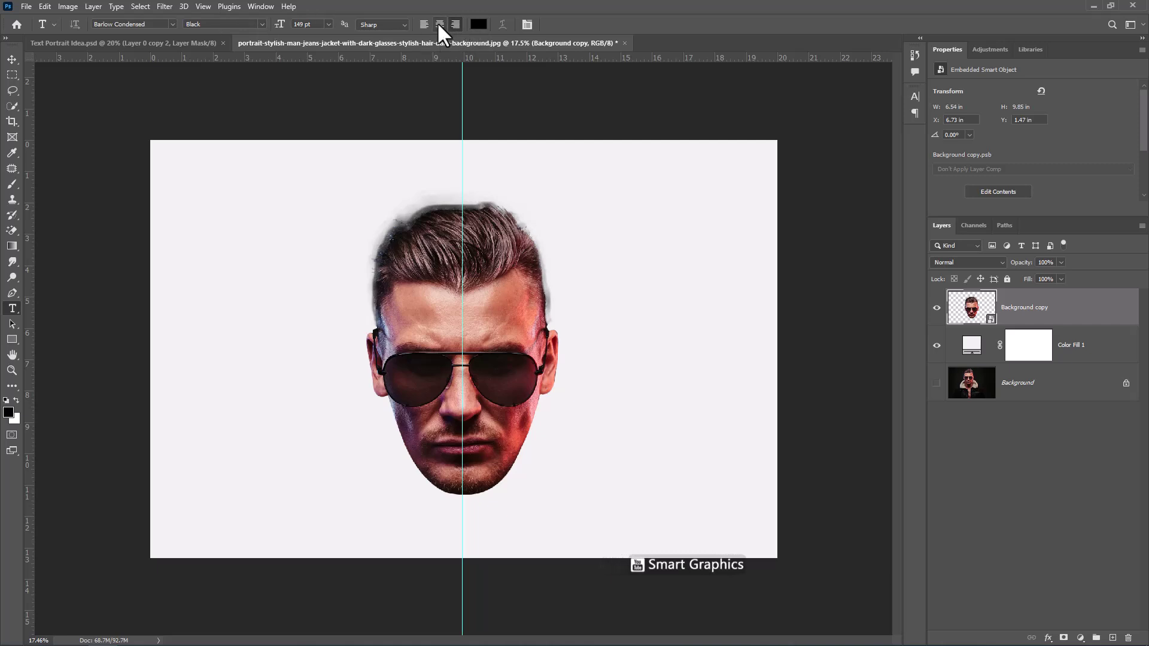
# - Set the text colour to medium grey #696969
pyautogui.click(478, 25)
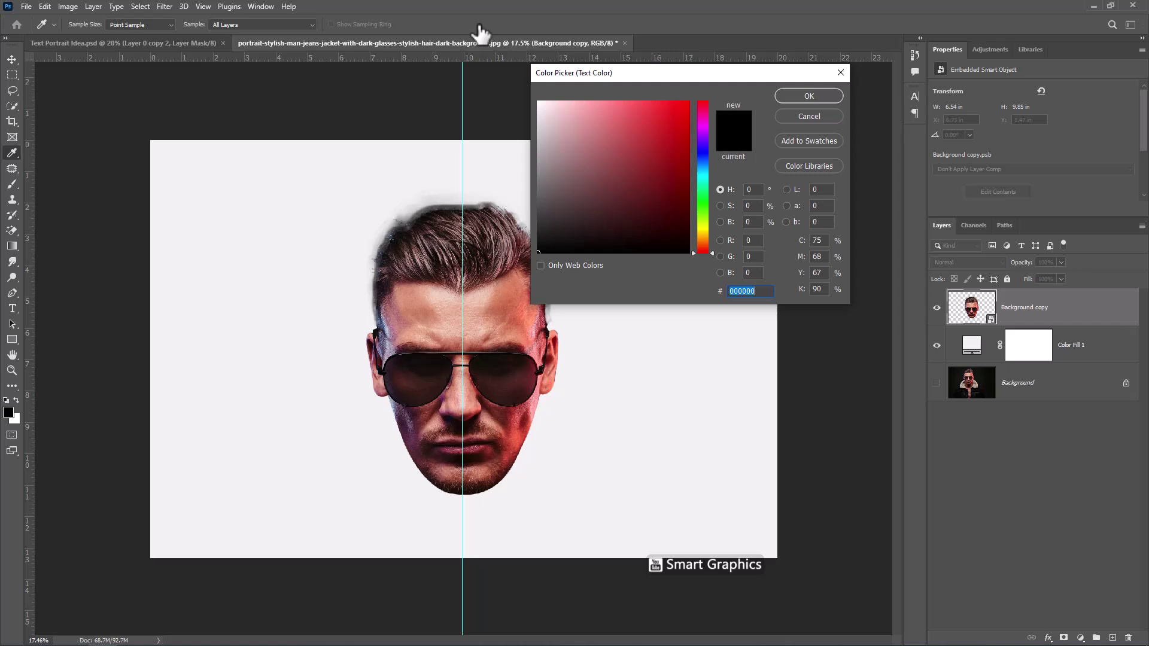
pyautogui.moveTo(598, 203)
pyautogui.mouseDown()
pyautogui.moveTo(535, 149)
pyautogui.moveTo(515, 192)
pyautogui.mouseUp()
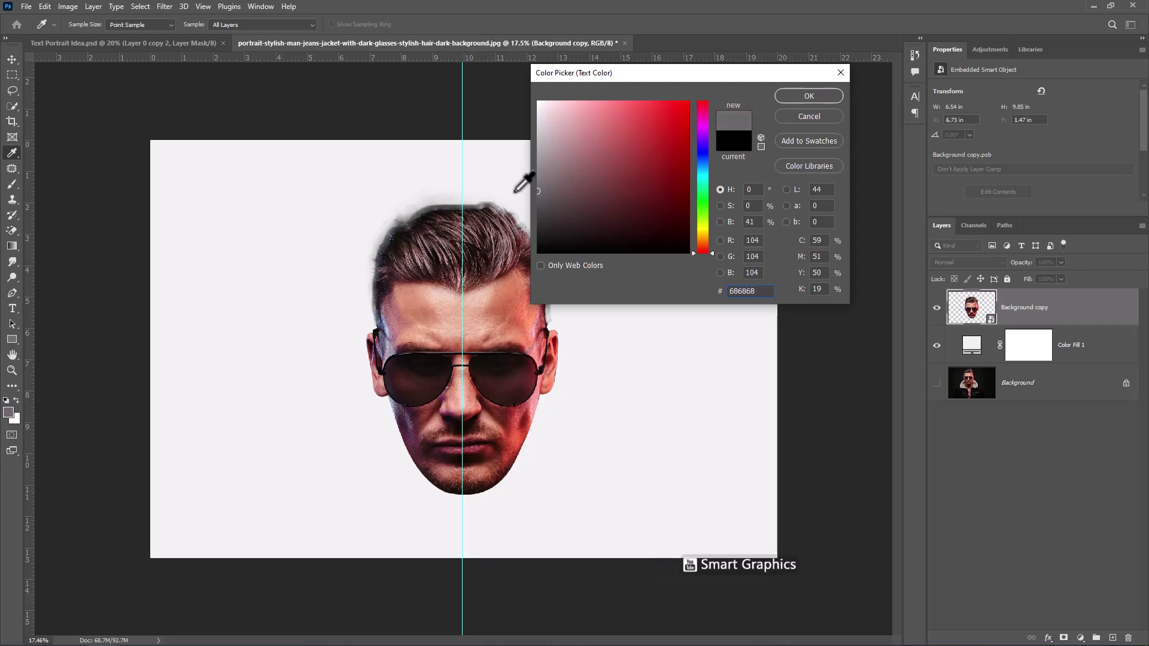
pyautogui.click(815, 96)
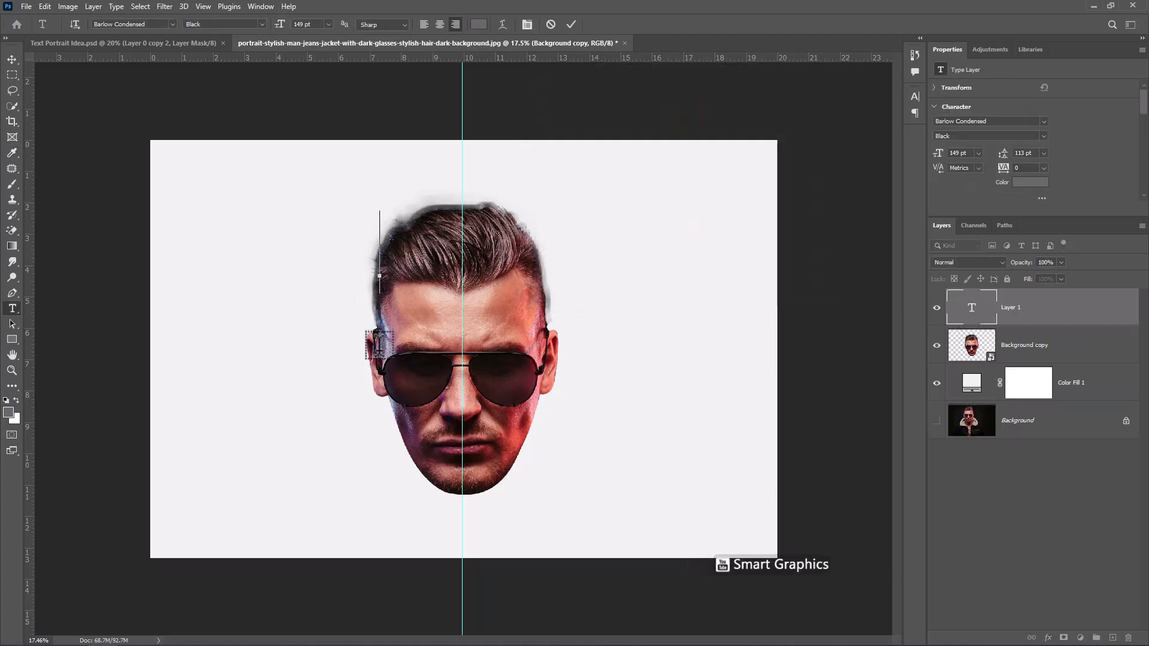
# - Type the stacked lettering 'BE AWE SOME BE CO OL' and select all of it
pyautogui.write('BE AWE SOME BE CO OL')
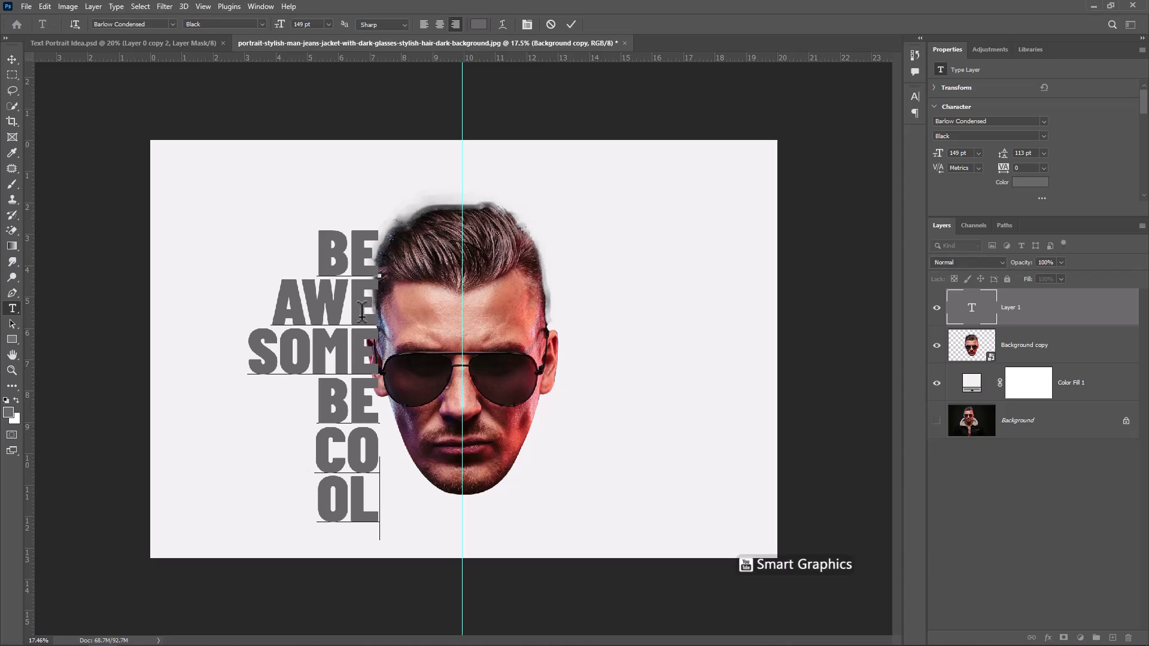
pyautogui.doubleClick(362, 311)
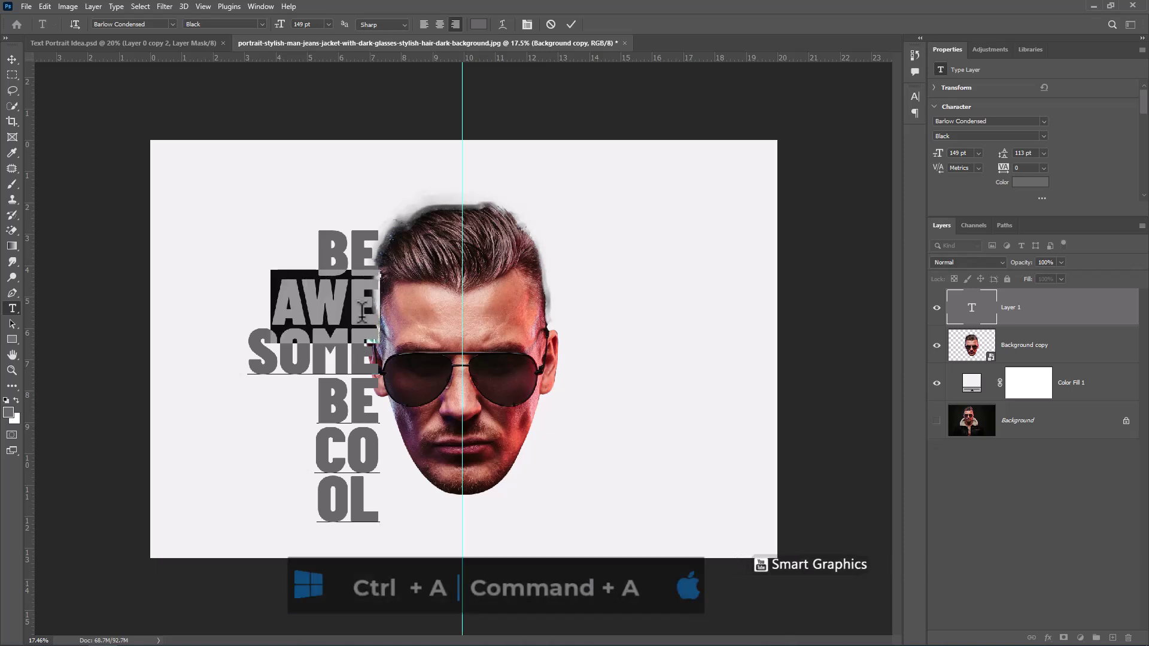
pyautogui.hotkey('ctrl', 'a')
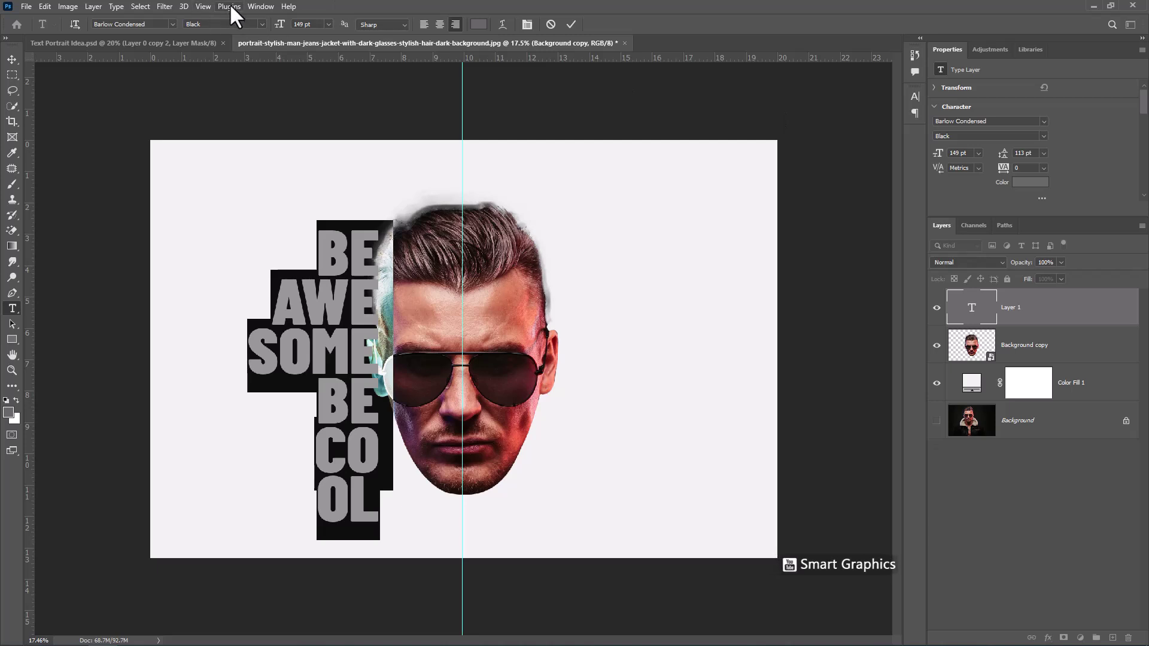
# - Set the lettering's leading to 114 pt in the Character panel and commit the text
pyautogui.click(259, 6)
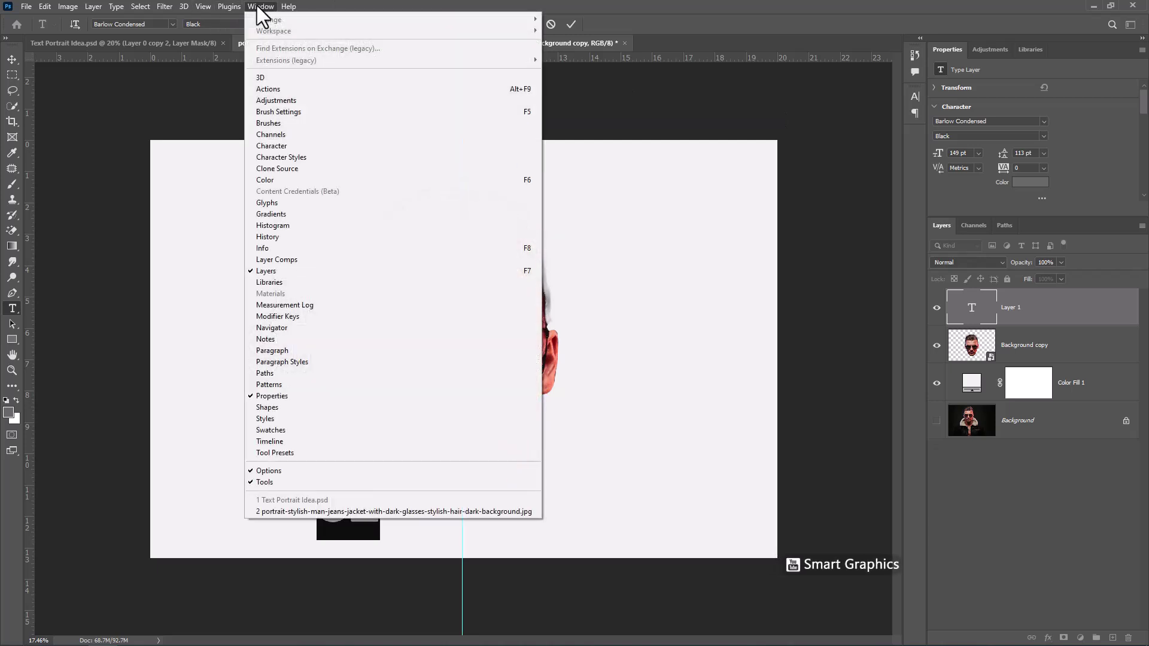
pyautogui.click(278, 146)
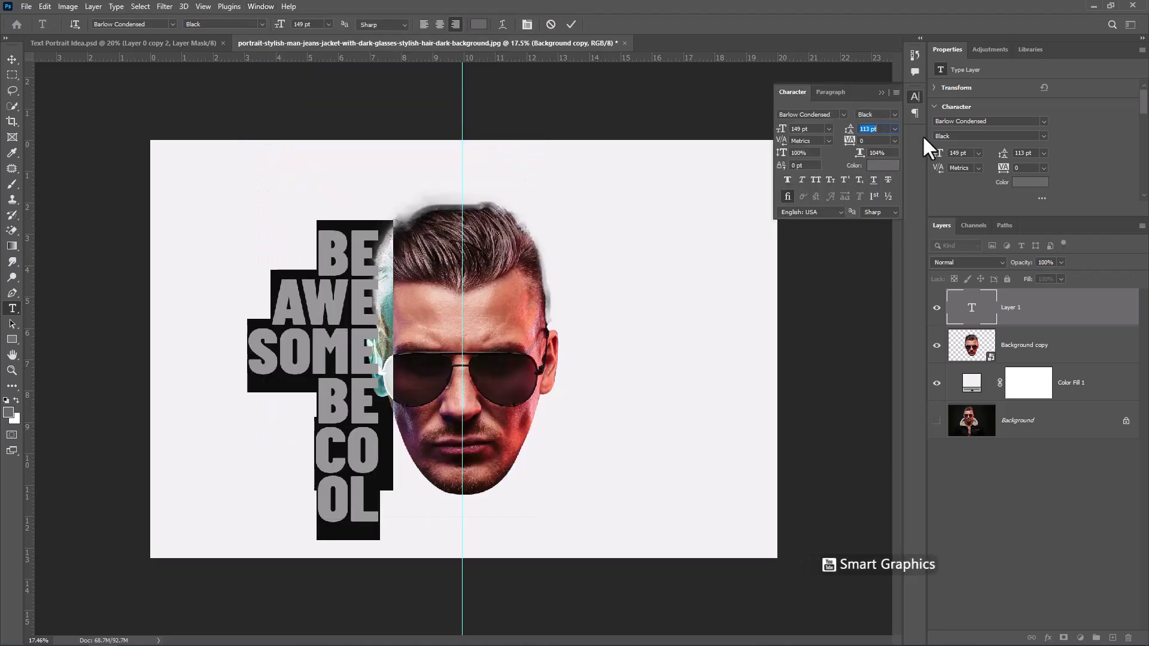
pyautogui.moveTo(851, 137); pyautogui.dragTo(853, 139)
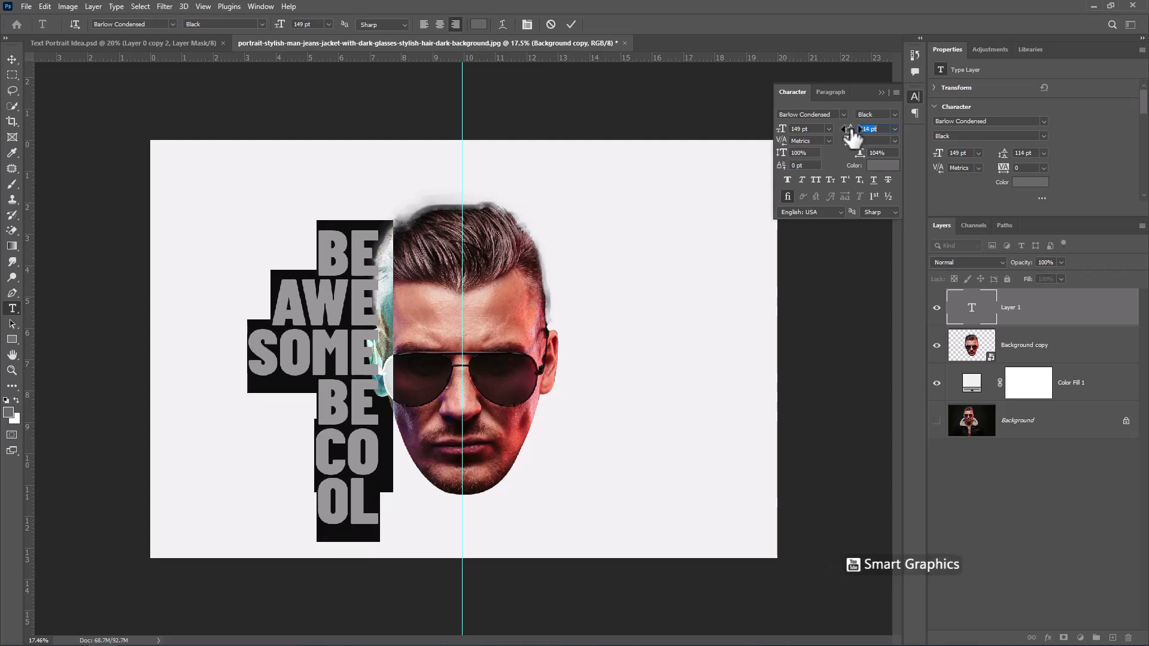
pyautogui.click(881, 92)
pyautogui.click(572, 24)
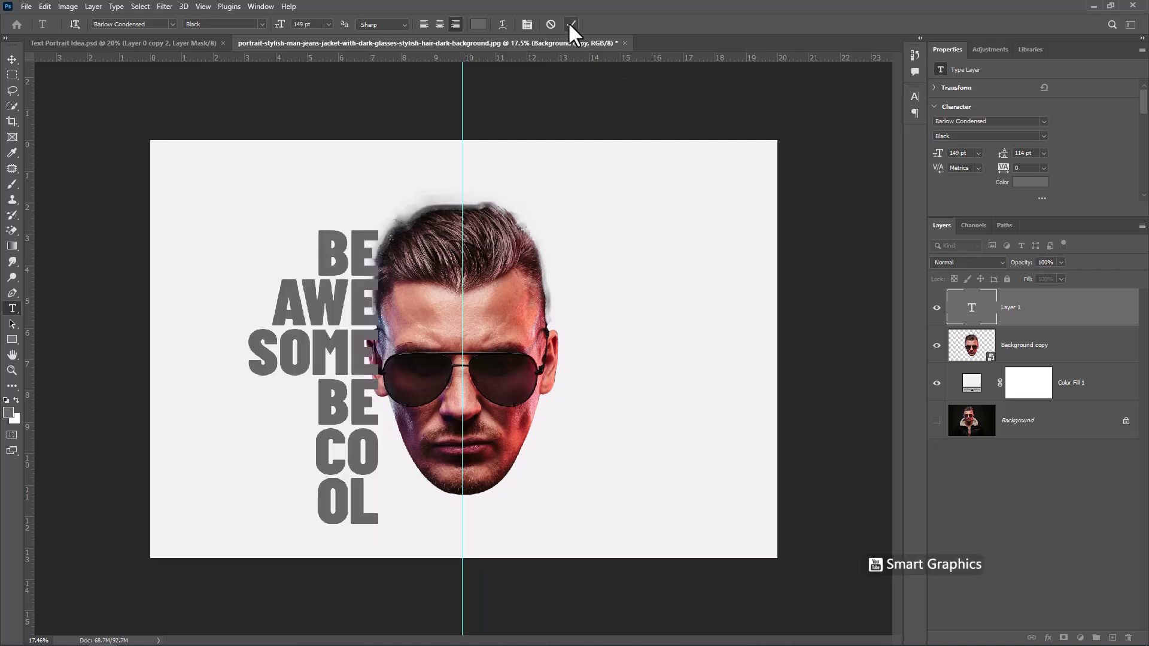
# - Move the lettering over the face's left half against the centre guide, then hide its layer
pyautogui.click(14, 60)
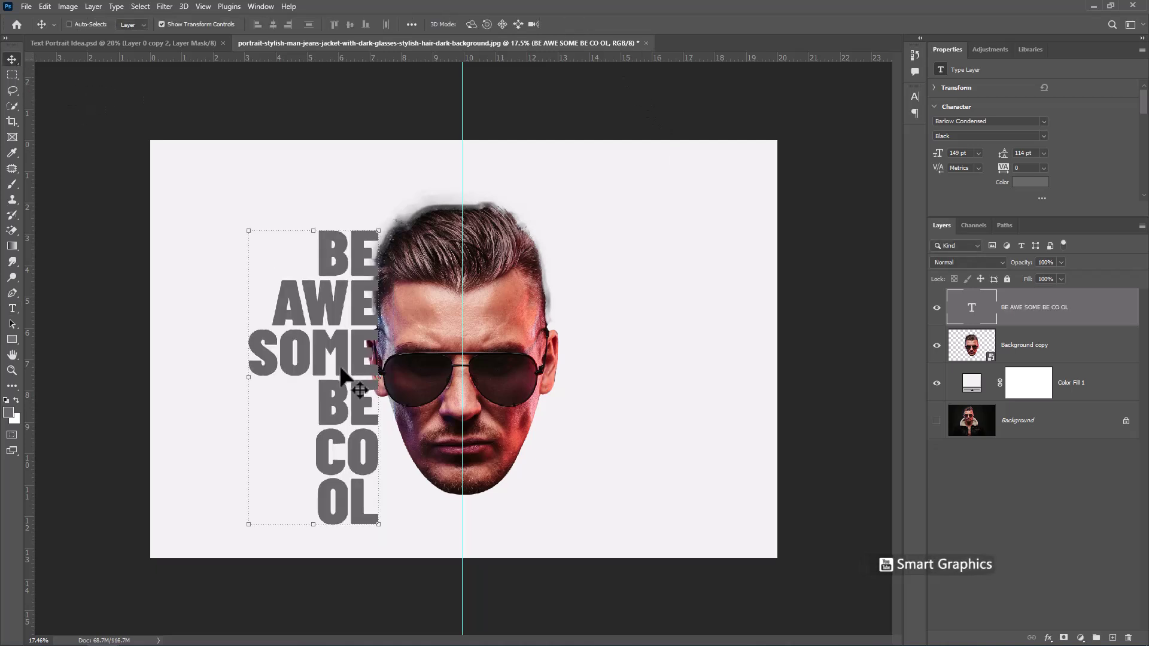
pyautogui.moveTo(341, 369); pyautogui.dragTo(426, 343)
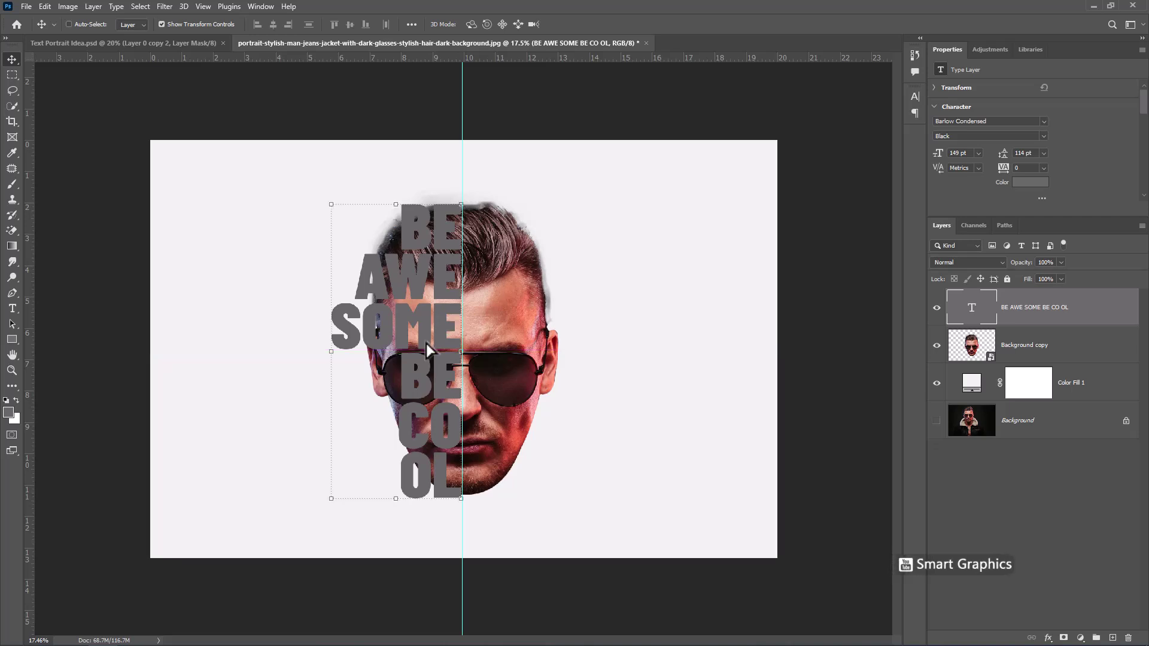
pyautogui.hotkey('shift', 'Up')
pyautogui.hotkey('shift', 'Left')
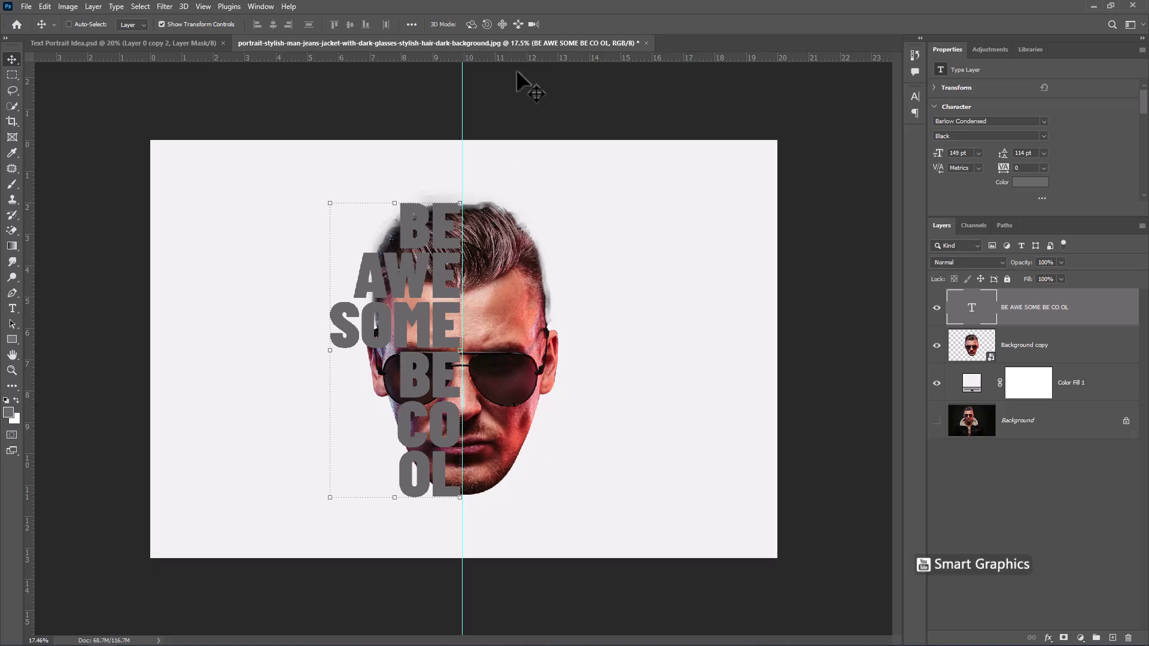
pyautogui.click(937, 308)
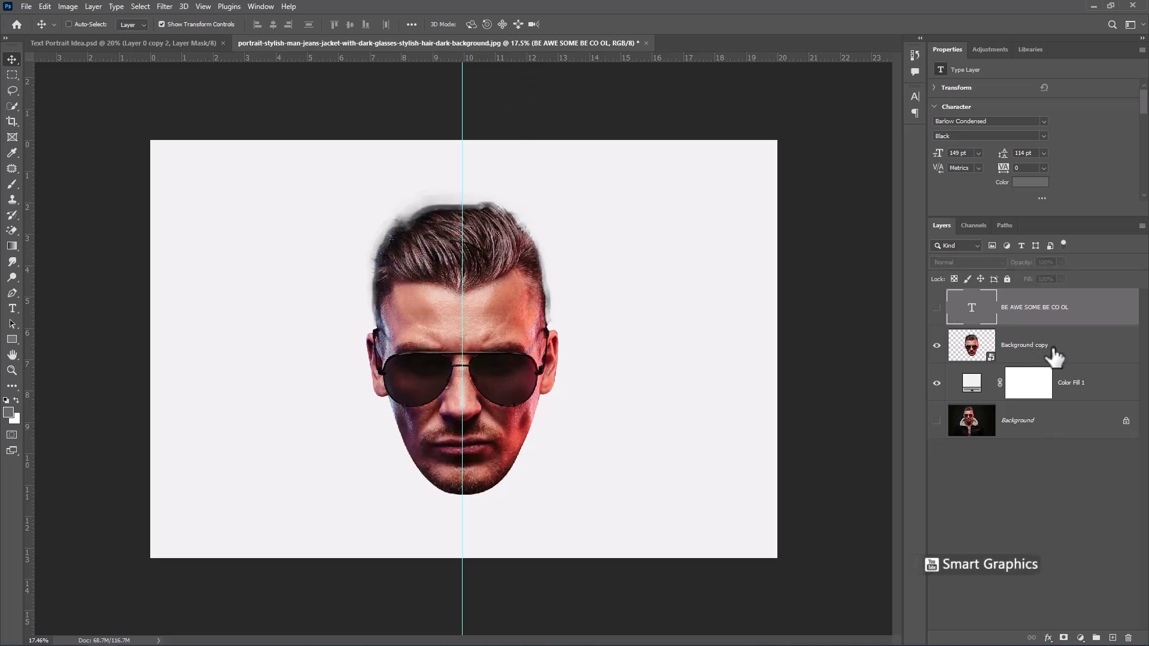
pyautogui.click(1052, 353)
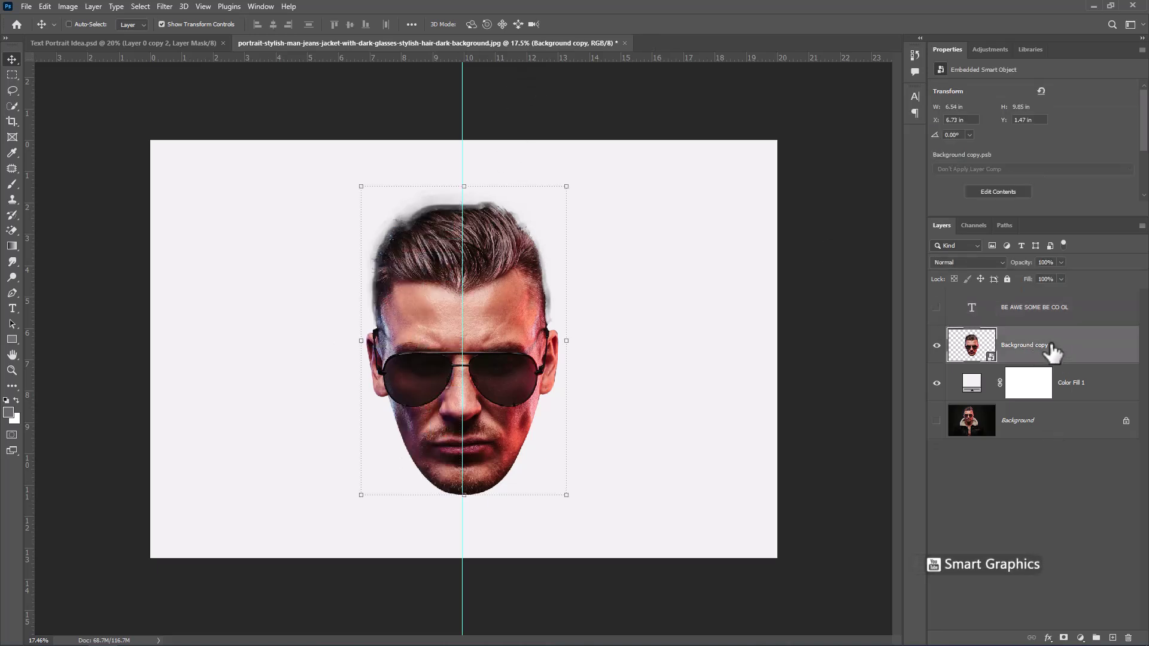
# - Mask the head layer to its left half up to the guide, then duplicate it as Background copy 2
pyautogui.click(17, 75)
pyautogui.click(75, 75)
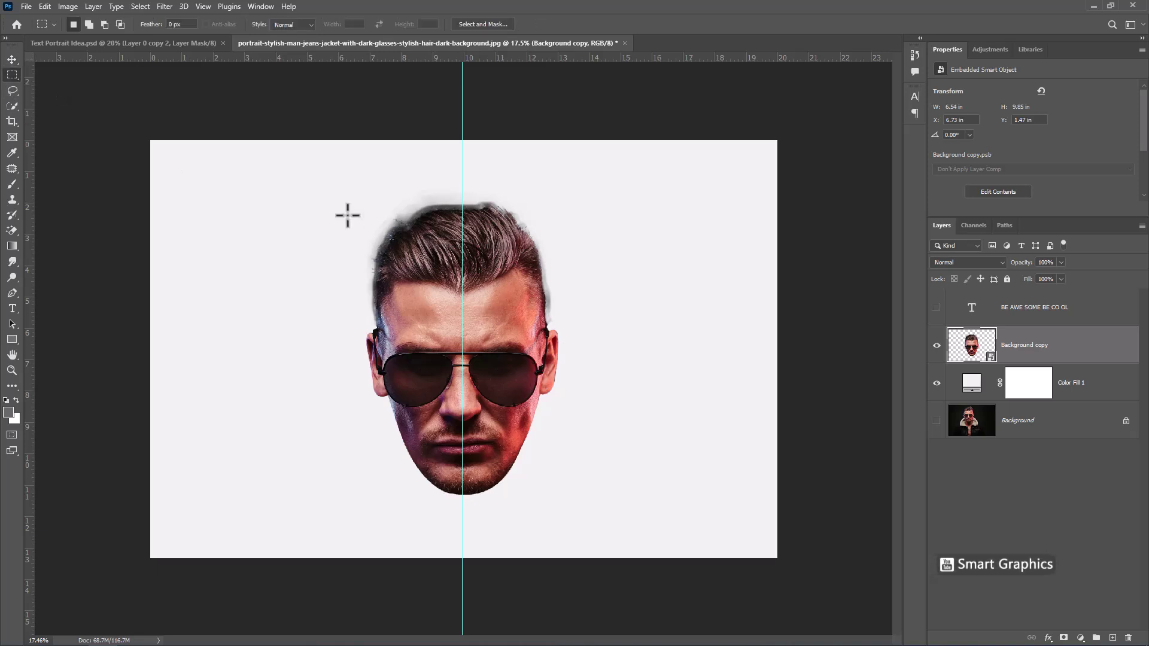
pyautogui.moveTo(346, 173); pyautogui.dragTo(467, 554)
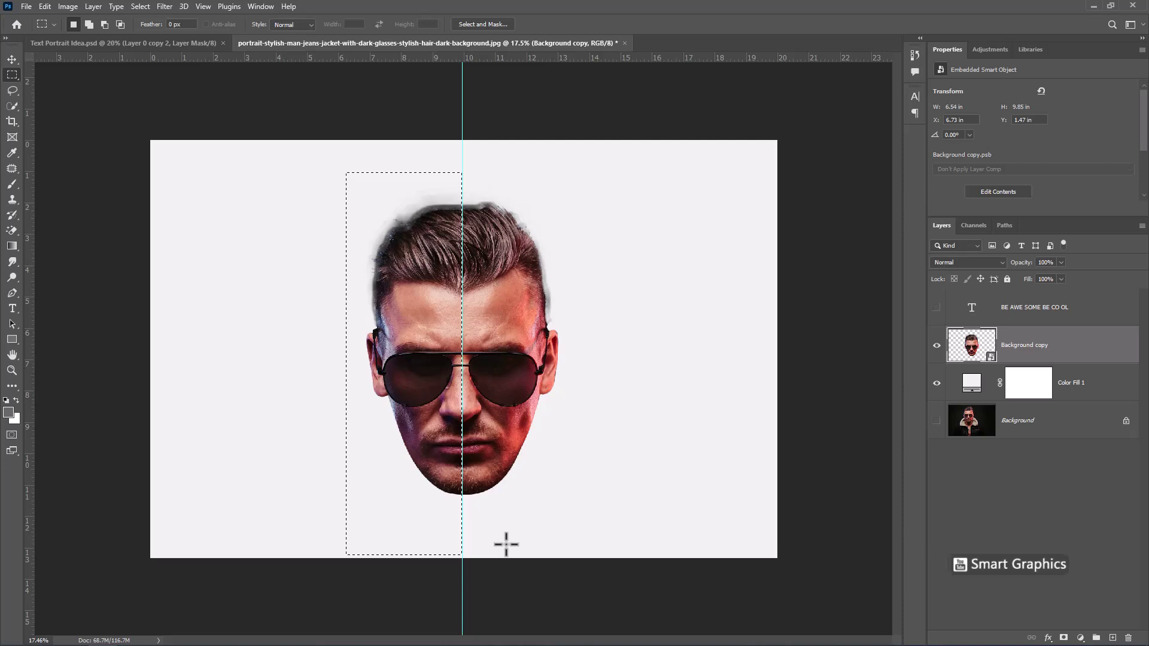
pyautogui.click(1063, 638)
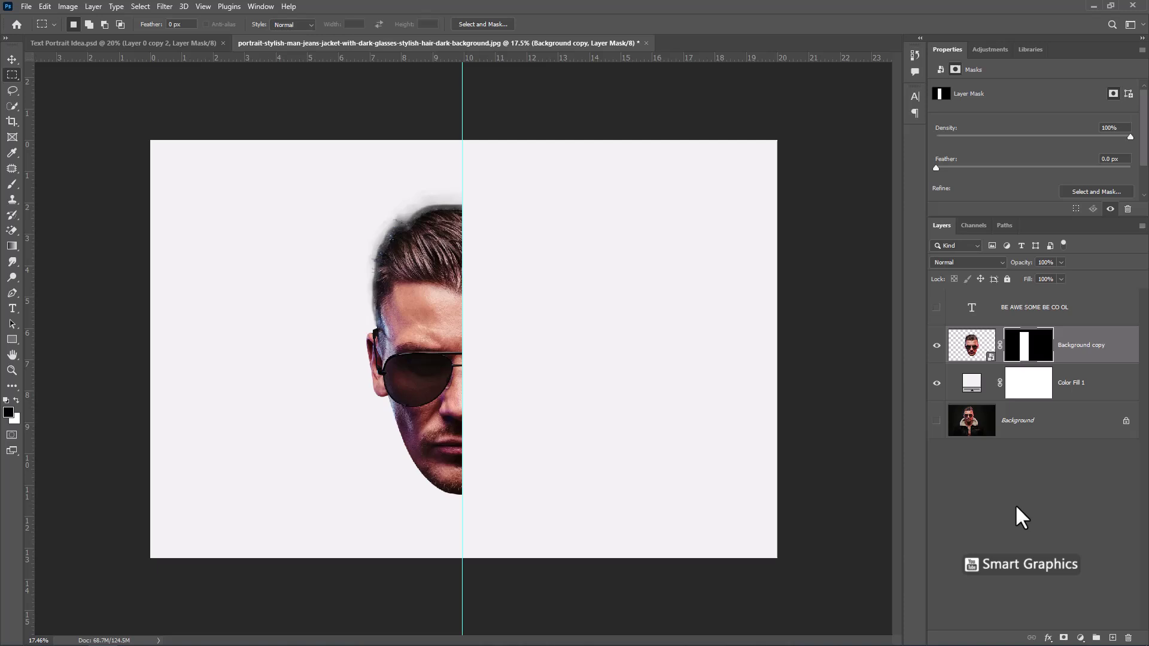
pyautogui.moveTo(1082, 367); pyautogui.dragTo(1112, 637)
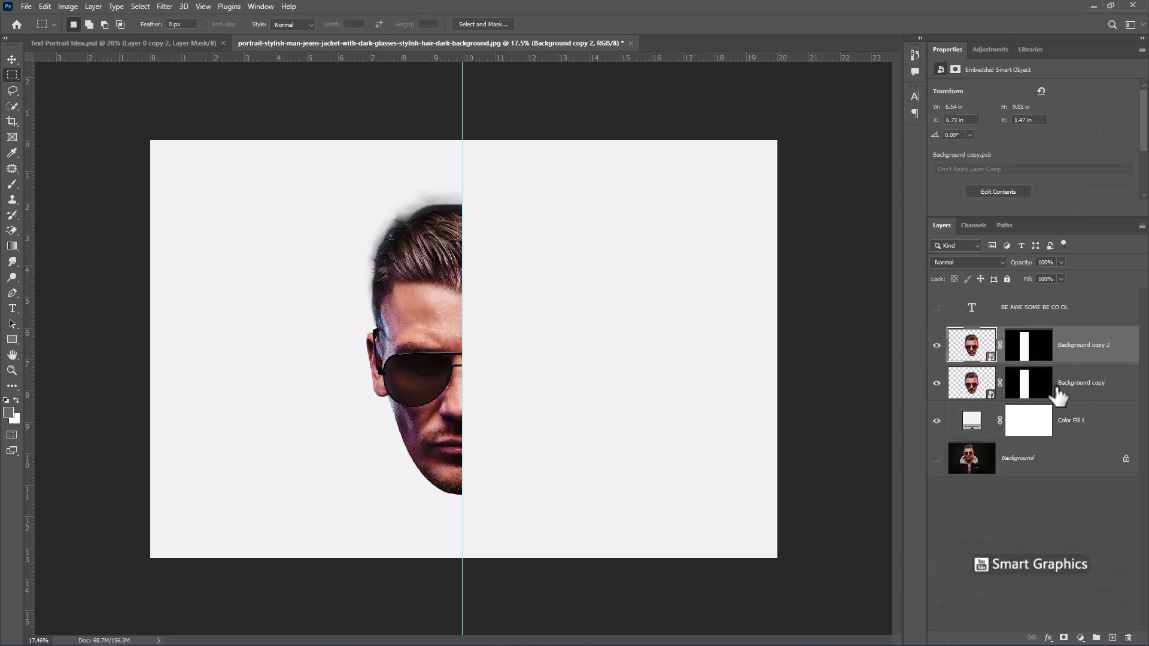
# - Invert the Background copy layer mask so the face's right half shows again
pyautogui.click(1030, 389)
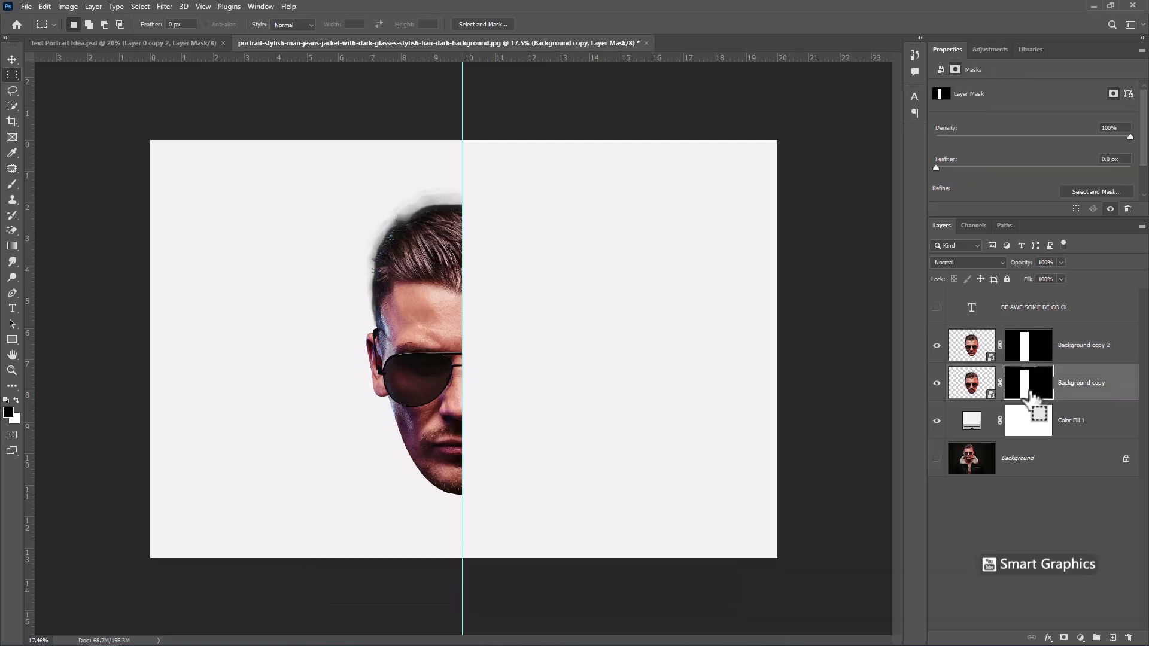
pyautogui.hotkey('ctrl', 'i')
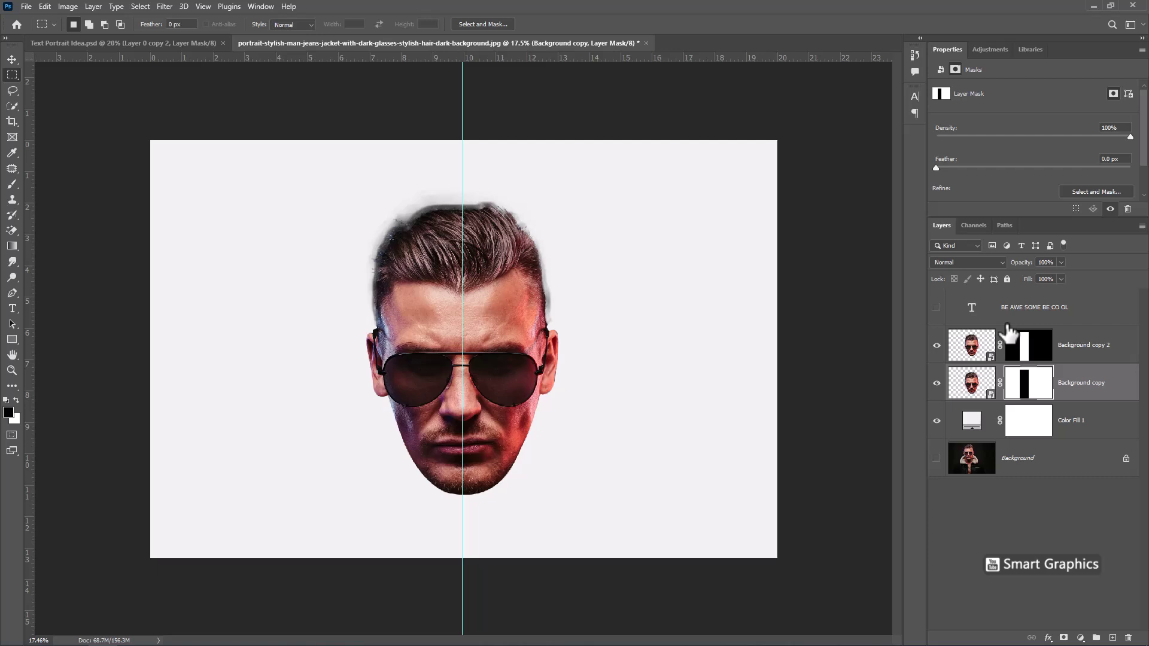
# - Make the lettering visible again and stack Background copy 2 above the text layer
pyautogui.click(937, 308)
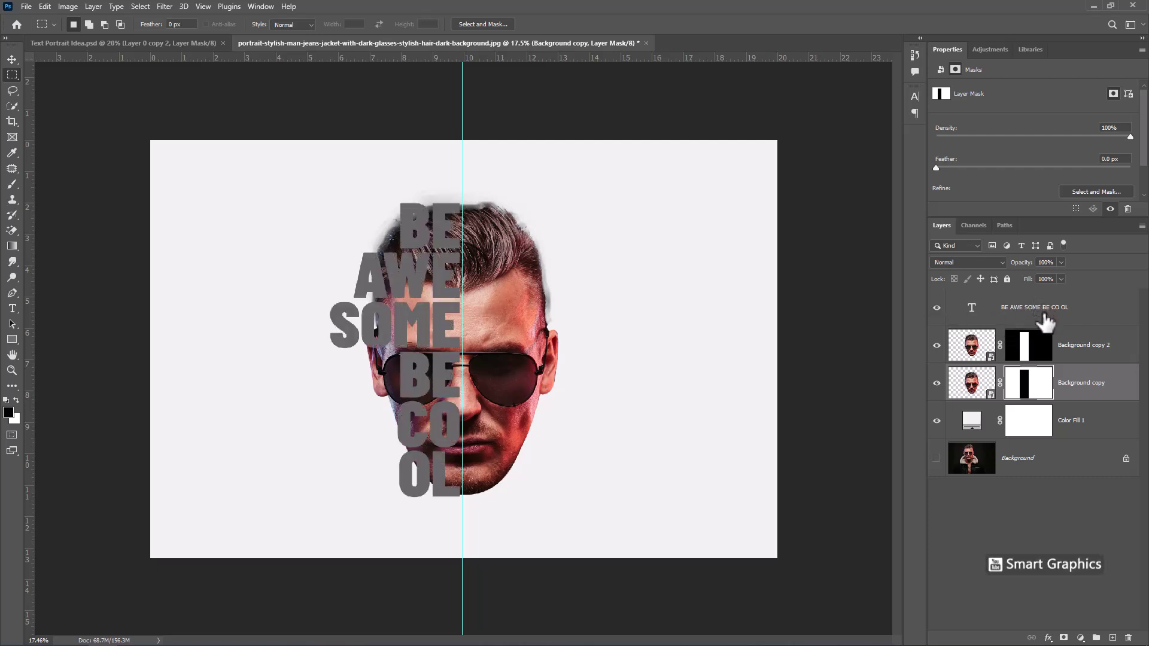
pyautogui.moveTo(1080, 360); pyautogui.dragTo(1063, 305)
pyautogui.rightClick(1070, 325)
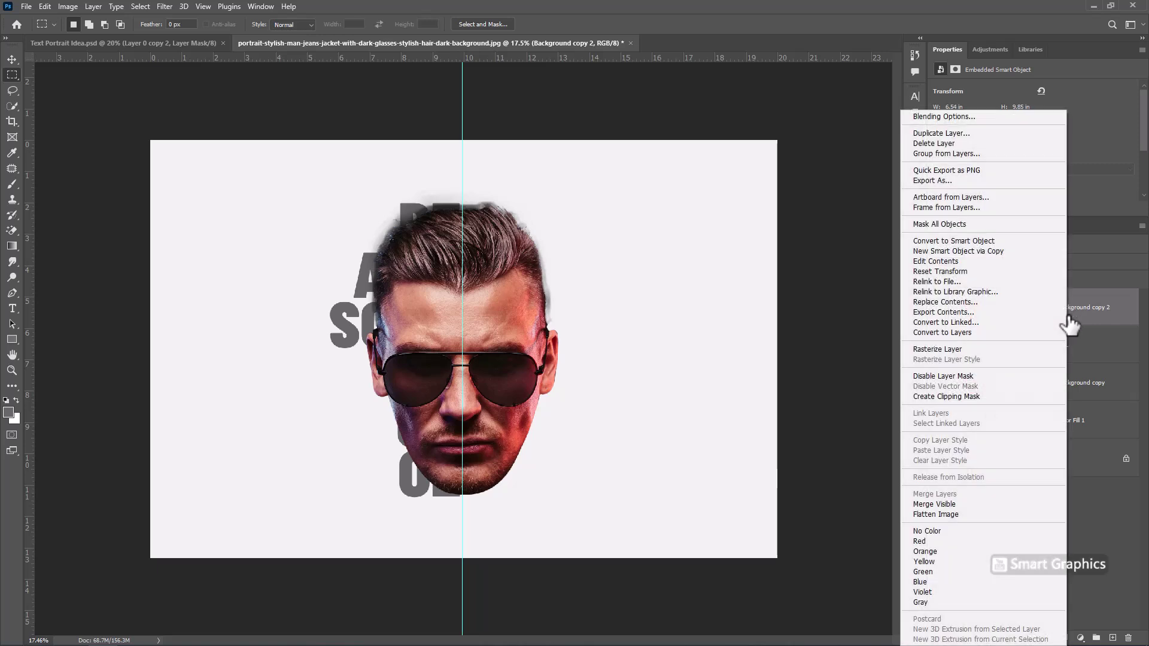